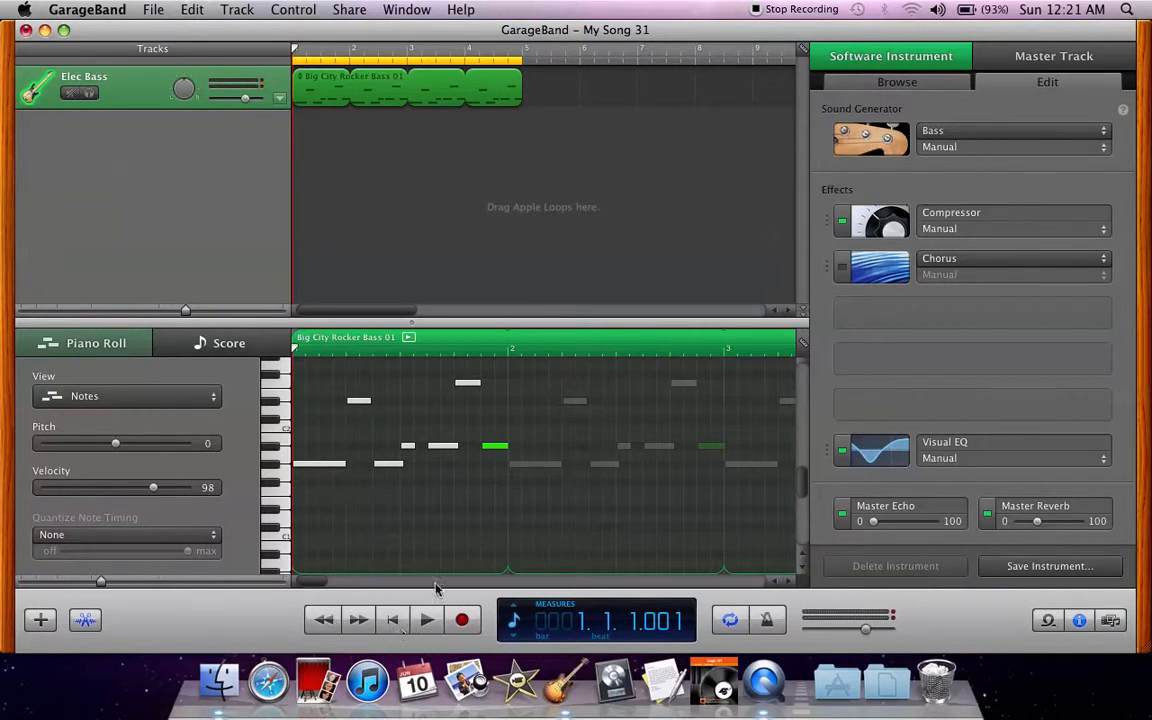
# Play back the bass loop to hear its current sound, stop it, and return the playhead to the song's beginning.
pyautogui.press('space')
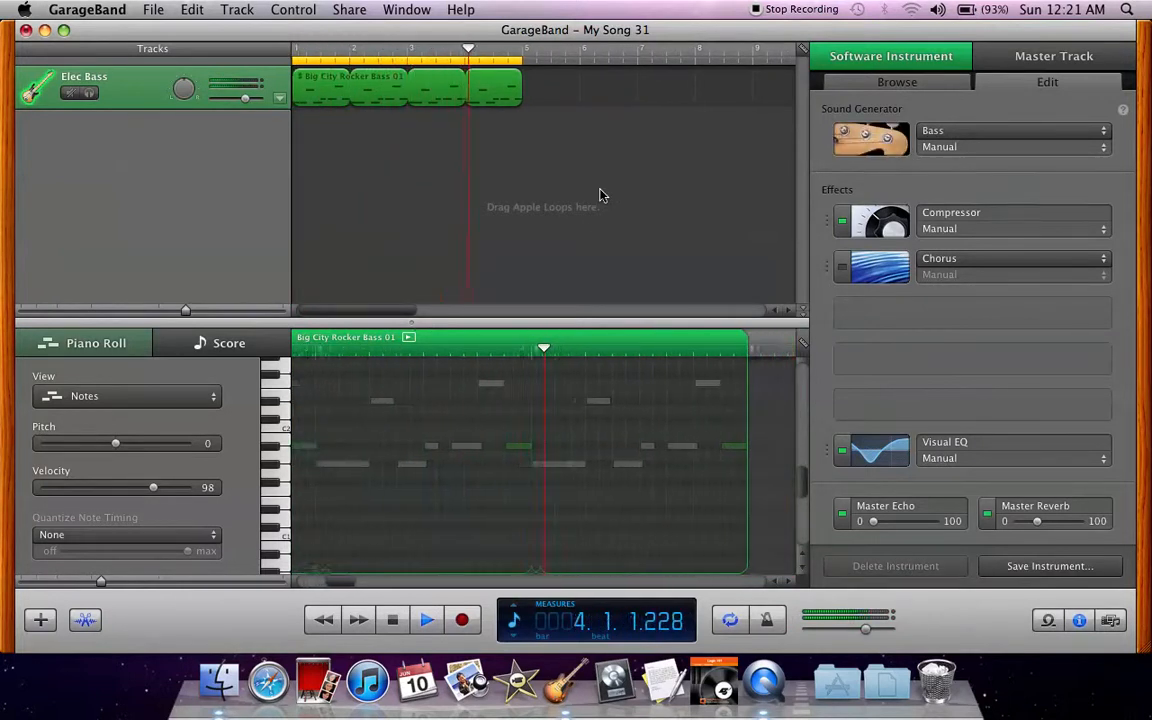
pyautogui.press('space')
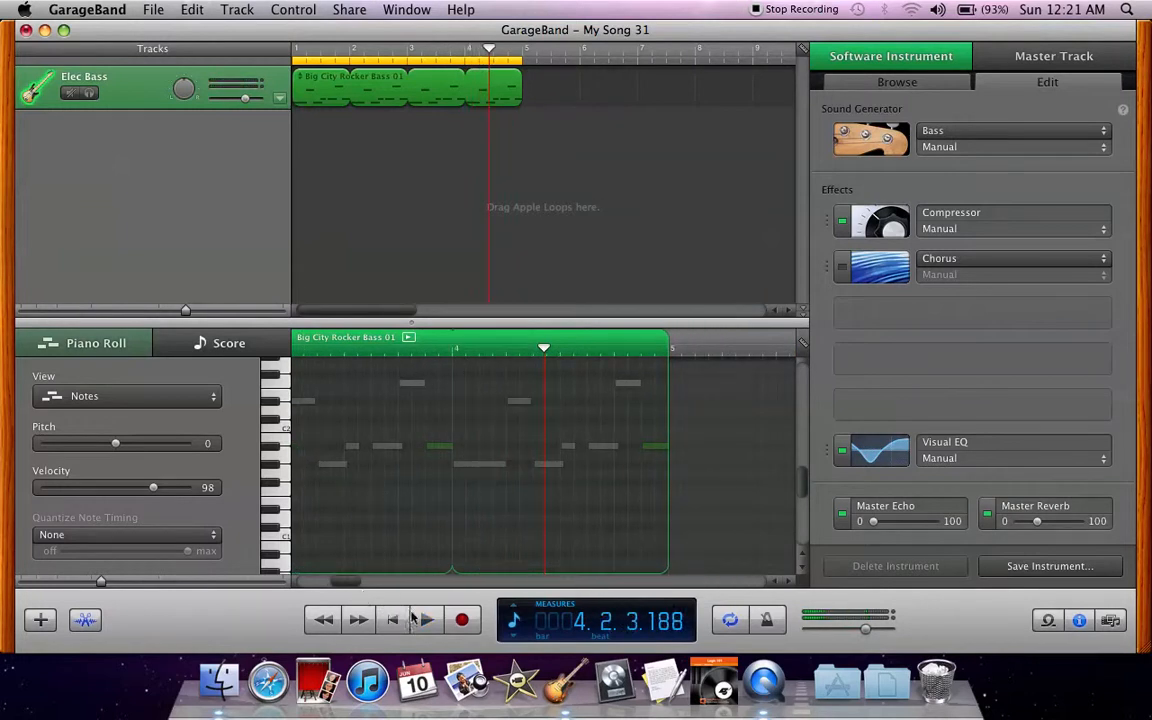
pyautogui.click(392, 620)
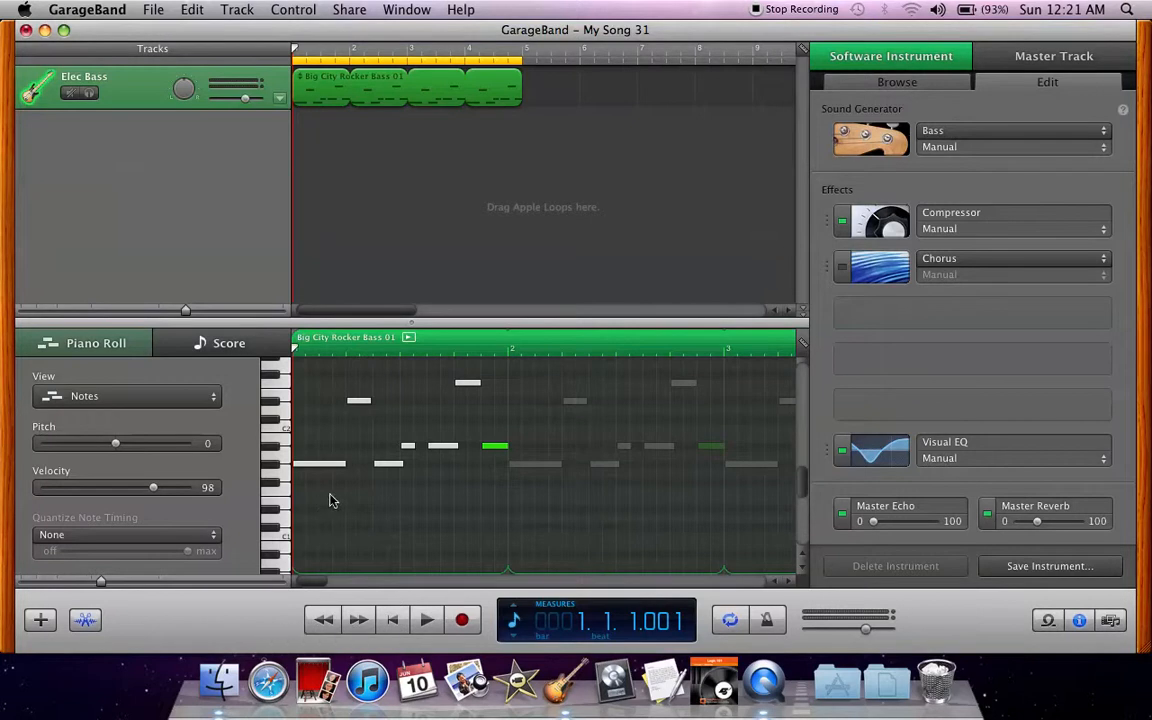
pyautogui.moveTo(330, 492); pyautogui.dragTo(521, 384)
pyautogui.click(417, 494)
pyautogui.moveTo(329, 494); pyautogui.dragTo(501, 367)
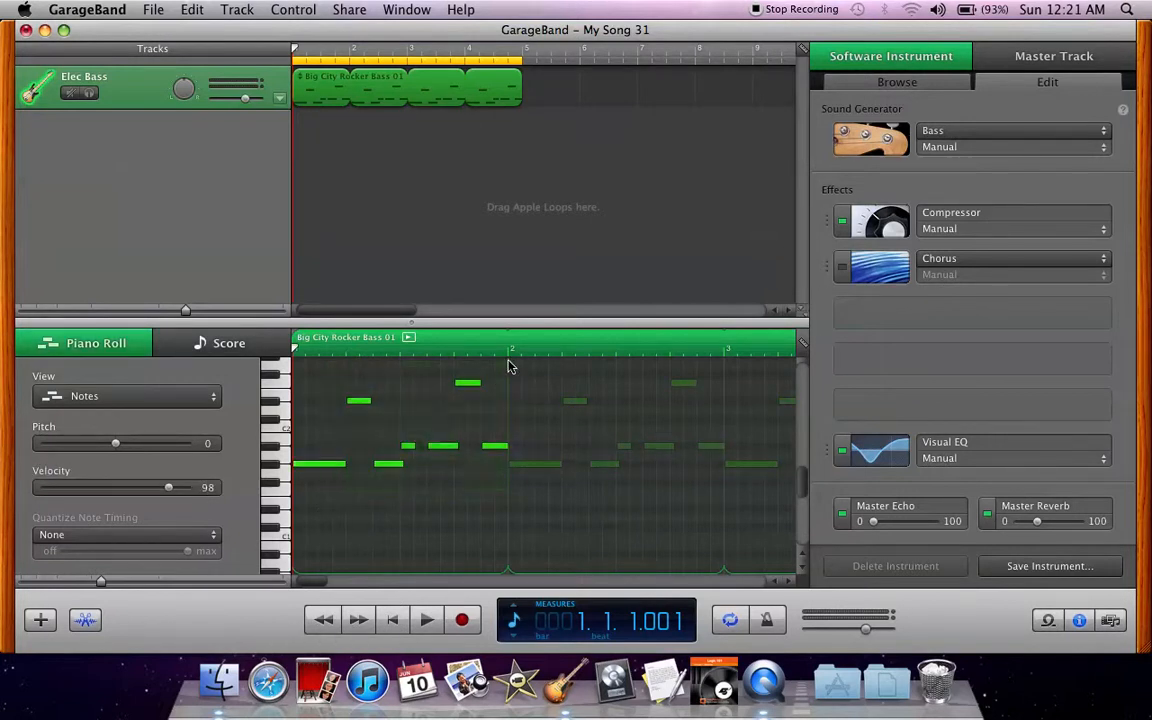
pyautogui.click(569, 260)
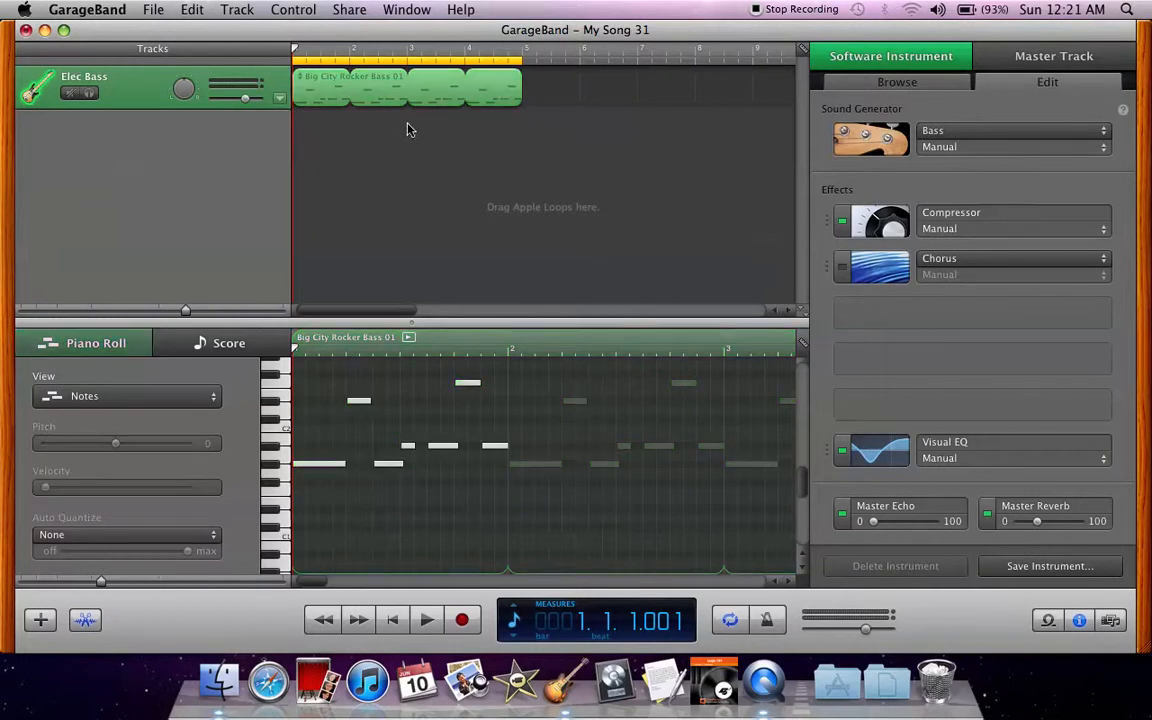
# Open the Elec Bass track's Visual EQ and boost the Bass band while the loop plays from the beginning.
pyautogui.click(882, 465)
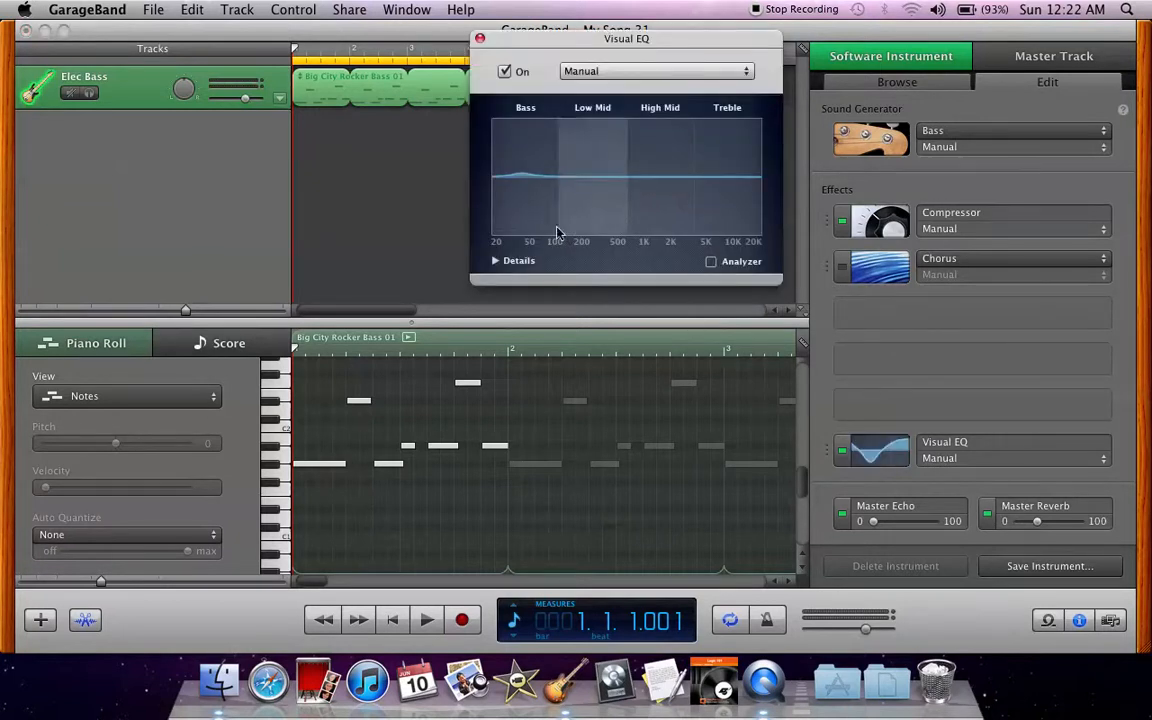
pyautogui.click(480, 39)
pyautogui.click(886, 457)
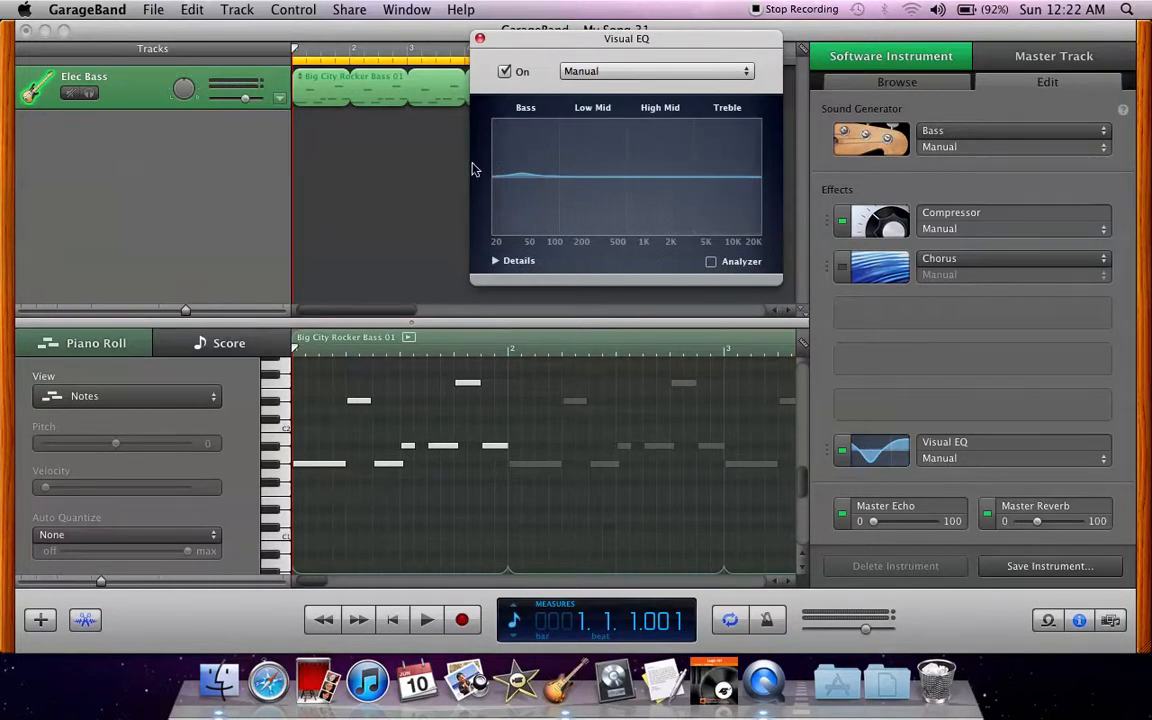
pyautogui.click(391, 621)
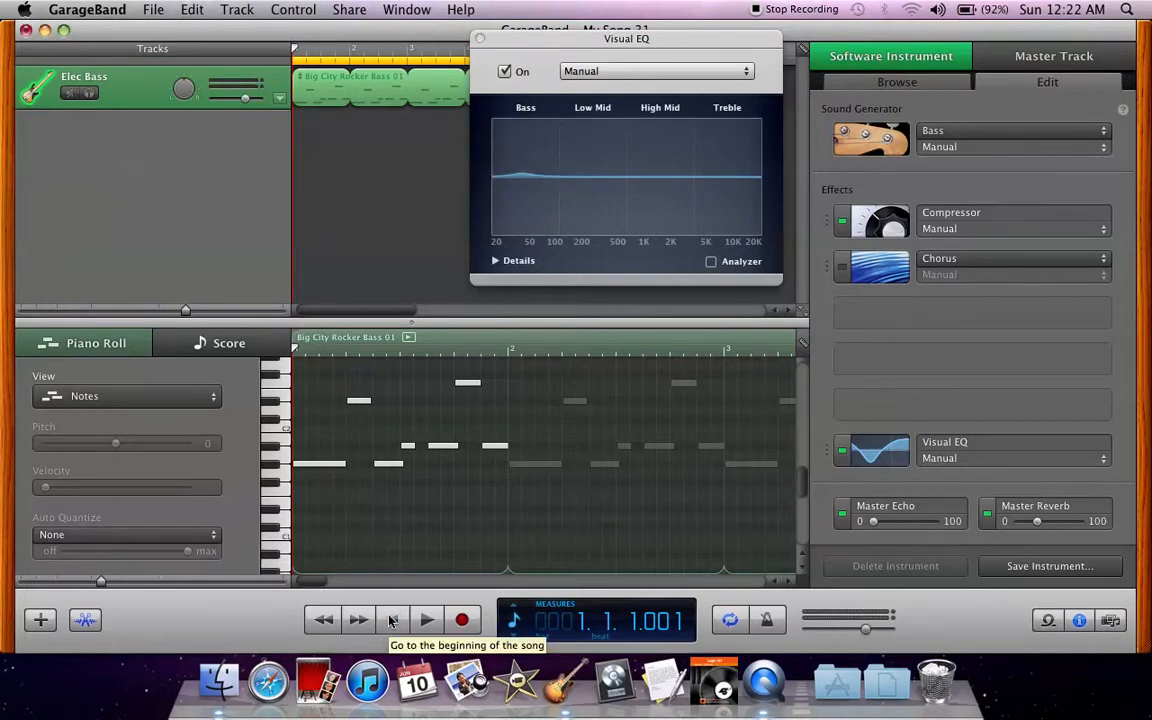
pyautogui.press('space')
pyautogui.moveTo(514, 178)
pyautogui.mouseDown()
pyautogui.moveTo(516, 102)
pyautogui.moveTo(504, 162)
pyautogui.mouseUp()
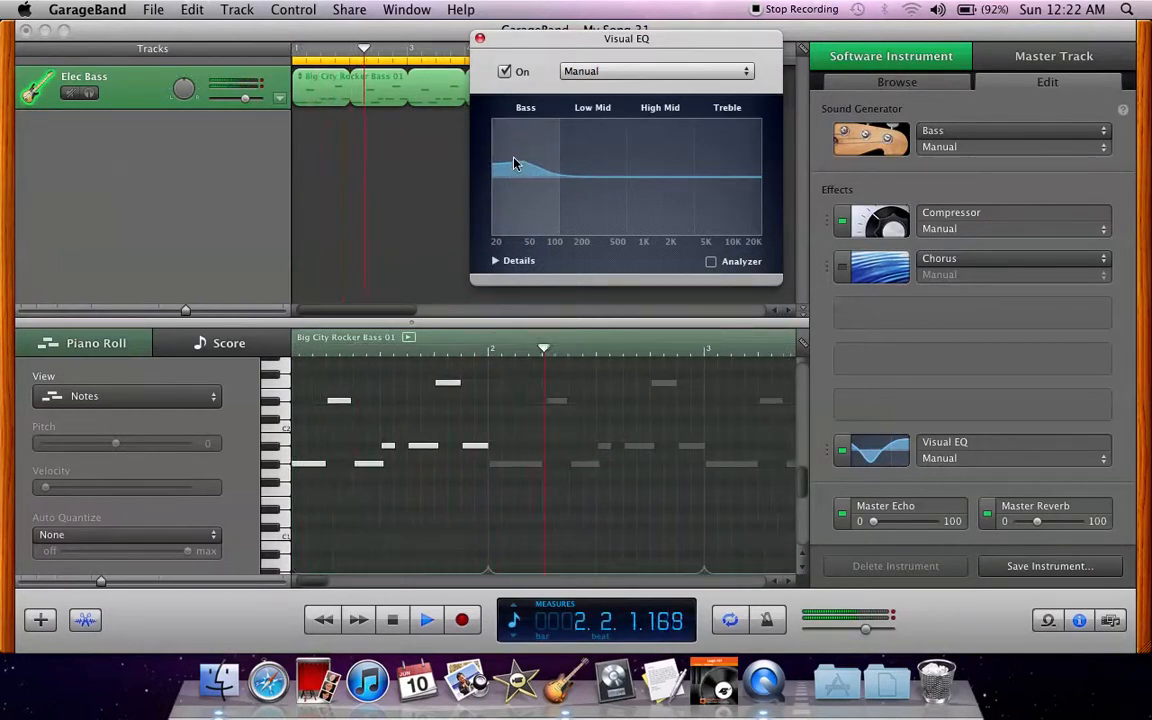
pyautogui.moveTo(513, 165); pyautogui.dragTo(514, 148)
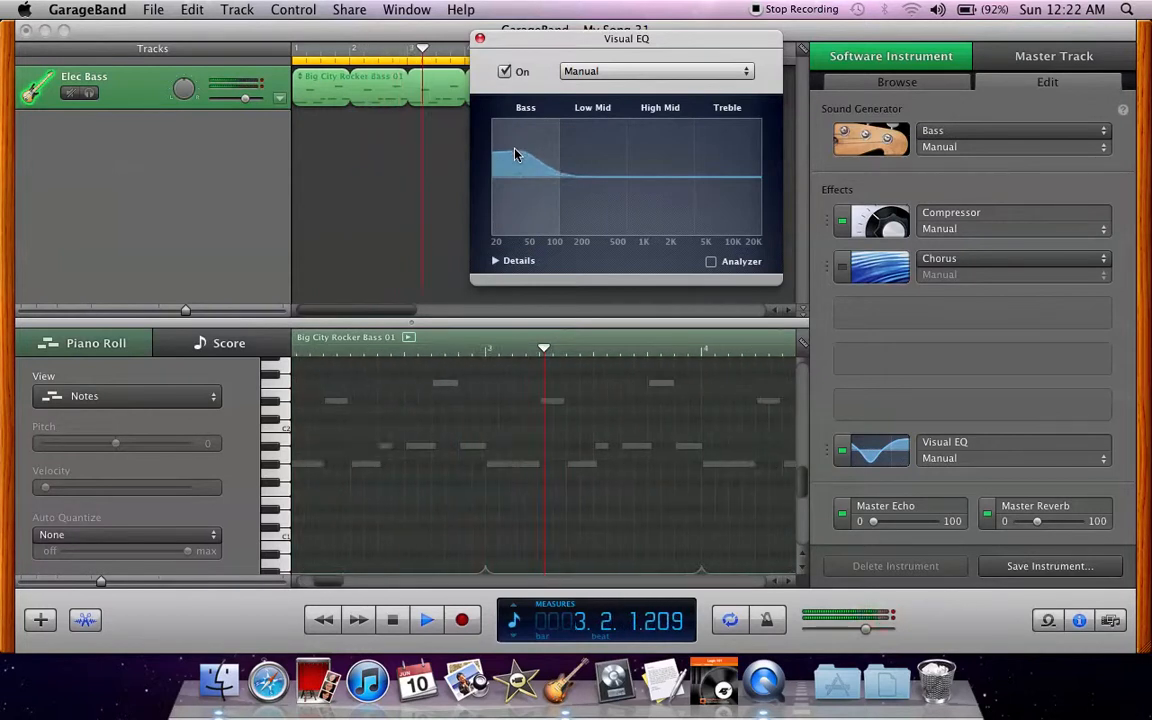
# Boost the Treble band of the Visual EQ and slightly raise the Low Mid and High Mid bands.
pyautogui.moveTo(717, 188)
pyautogui.mouseDown()
pyautogui.moveTo(716, 219)
pyautogui.moveTo(676, 216)
pyautogui.moveTo(672, 228)
pyautogui.moveTo(684, 127)
pyautogui.moveTo(714, 170)
pyautogui.mouseUp()
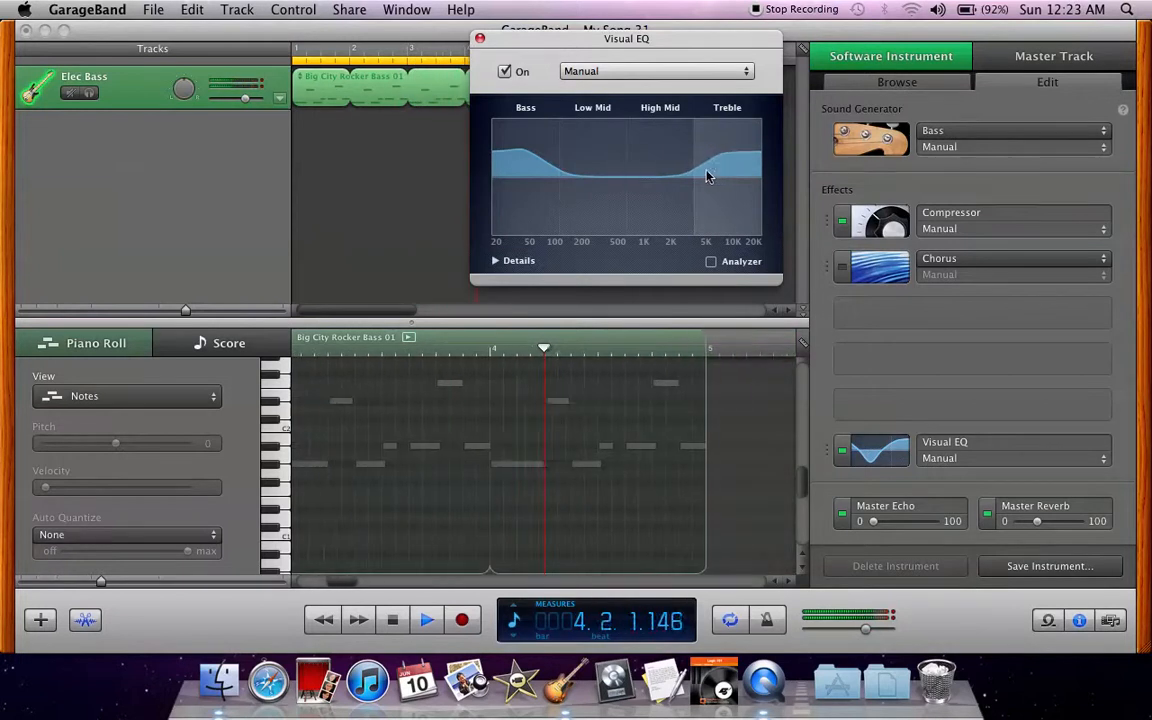
pyautogui.moveTo(644, 170); pyautogui.dragTo(673, 172)
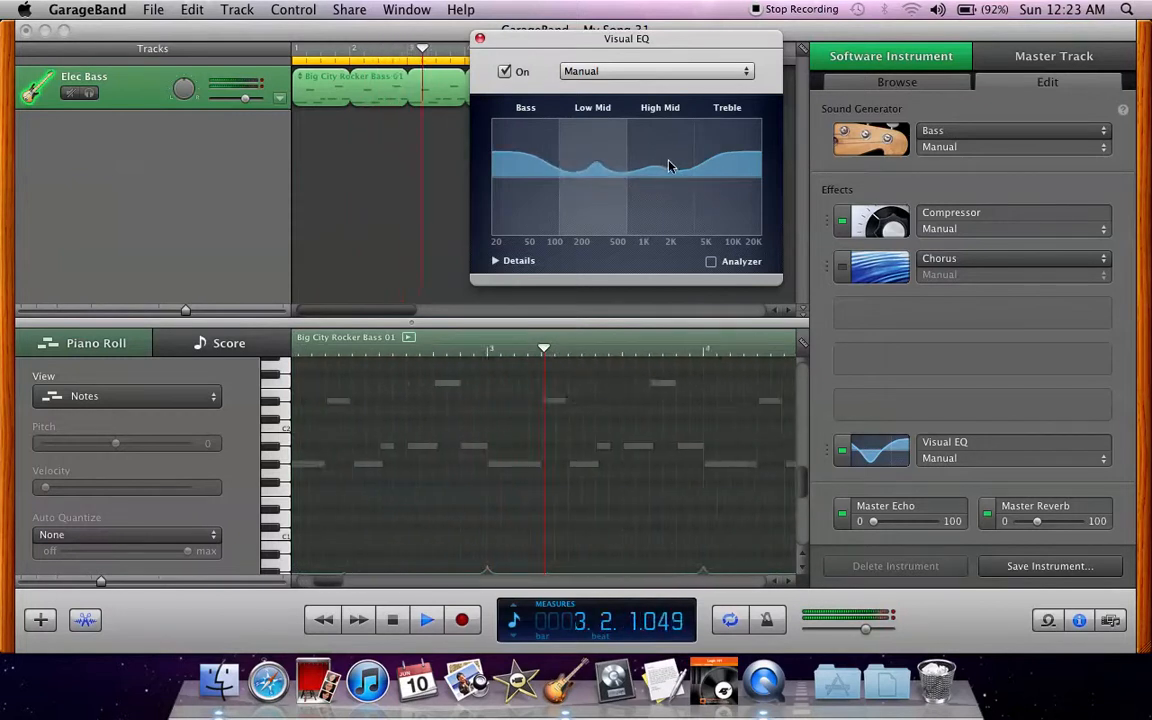
pyautogui.moveTo(671, 172)
pyautogui.mouseDown()
pyautogui.moveTo(656, 185)
pyautogui.moveTo(656, 172)
pyautogui.moveTo(656, 186)
pyautogui.mouseUp()
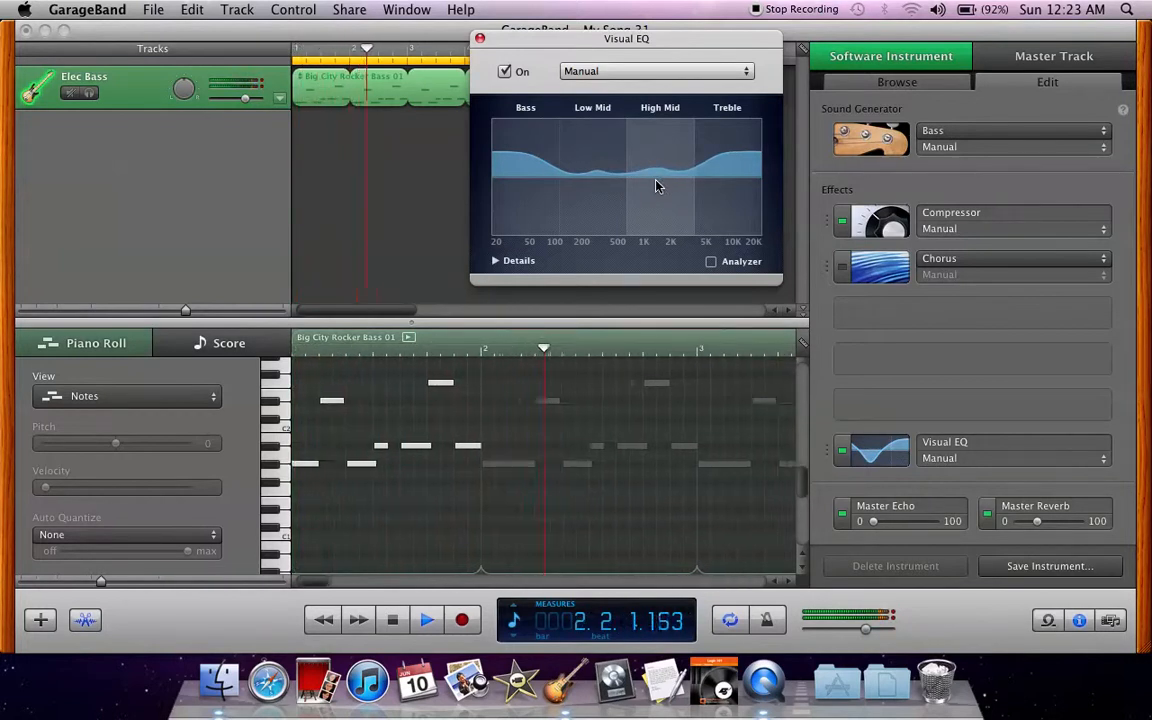
# Reduce the Treble and Bass boosts of the Visual EQ slightly and close the equalizer.
pyautogui.moveTo(726, 172); pyautogui.dragTo(727, 180)
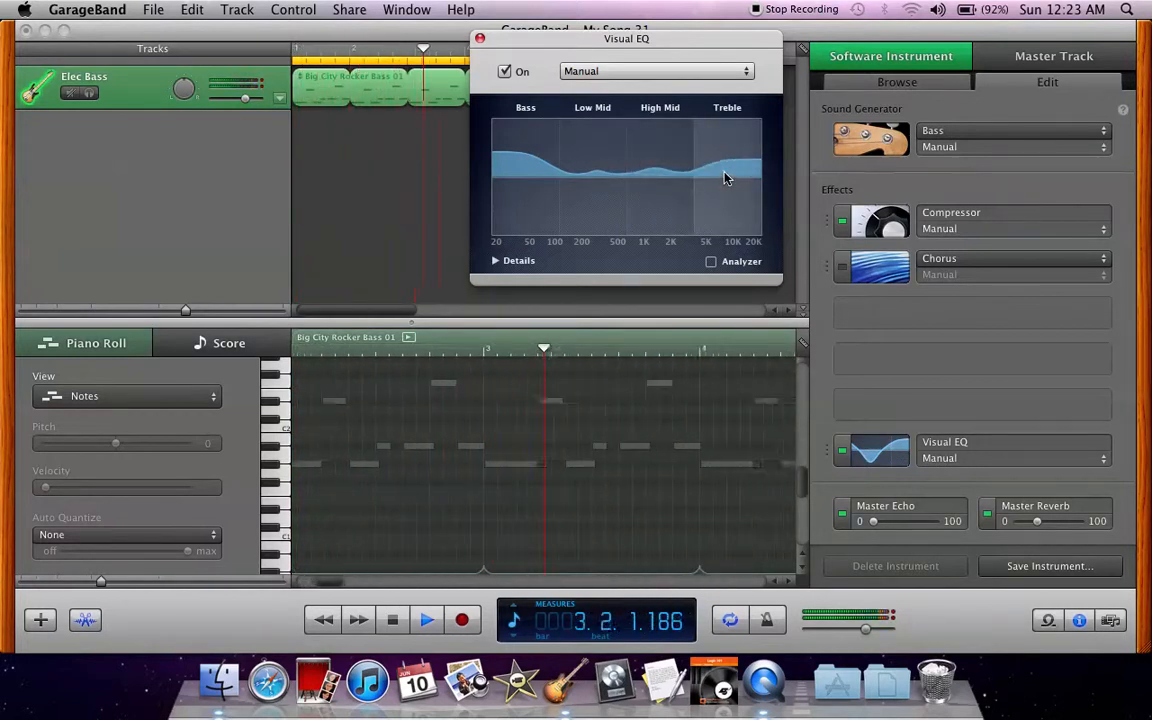
pyautogui.moveTo(517, 162); pyautogui.dragTo(518, 169)
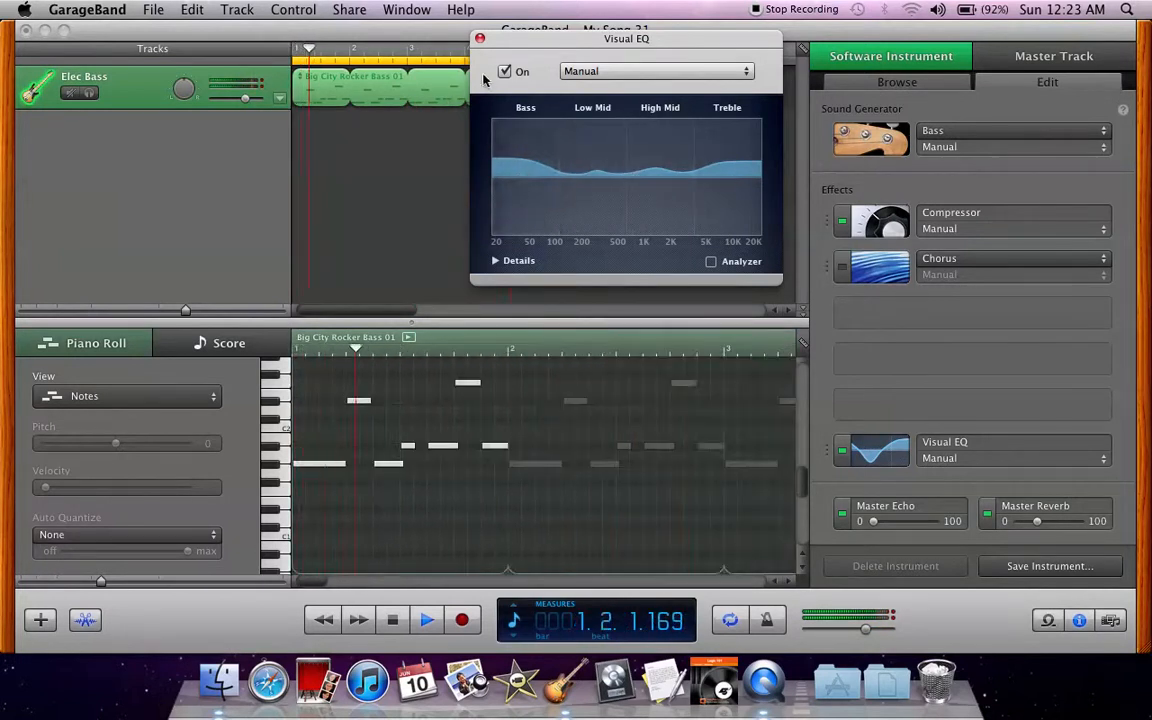
pyautogui.click(480, 42)
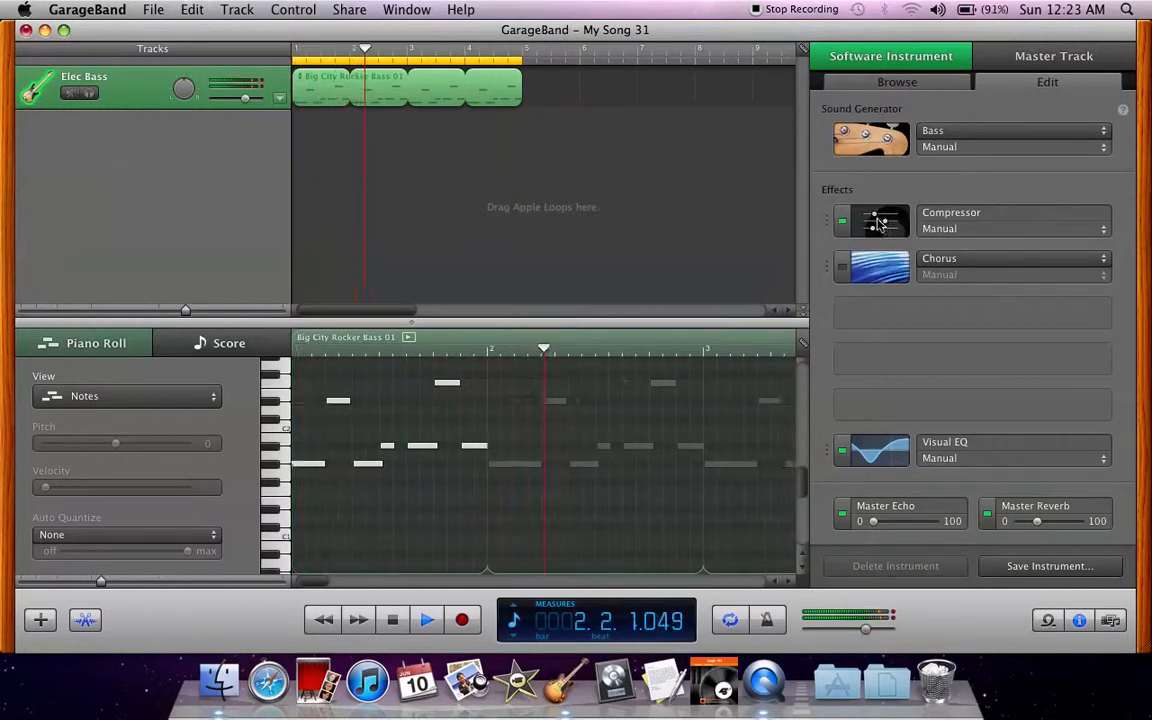
# Open the Bass sound generator's settings, try high and low Cutoff values, and set Cutoff slightly below the middle.
pyautogui.click(890, 145)
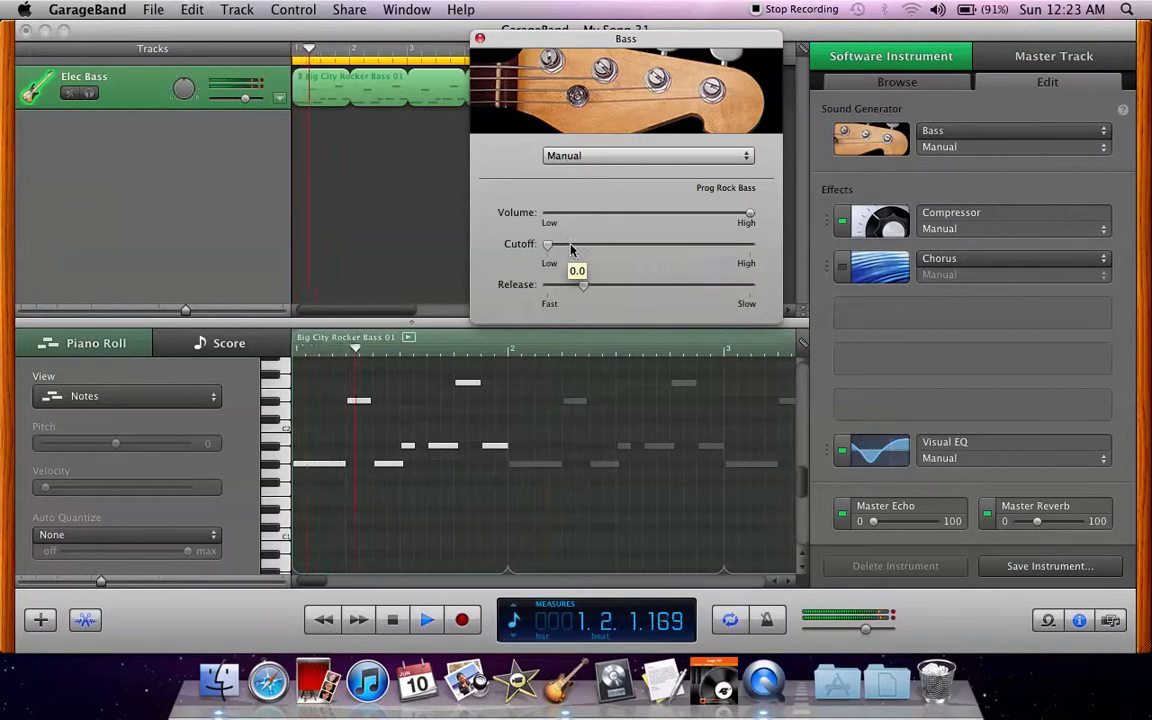
pyautogui.click(726, 247)
pyautogui.moveTo(728, 248); pyautogui.dragTo(525, 250)
pyautogui.click(684, 246)
pyautogui.click(635, 287)
pyautogui.click(630, 246)
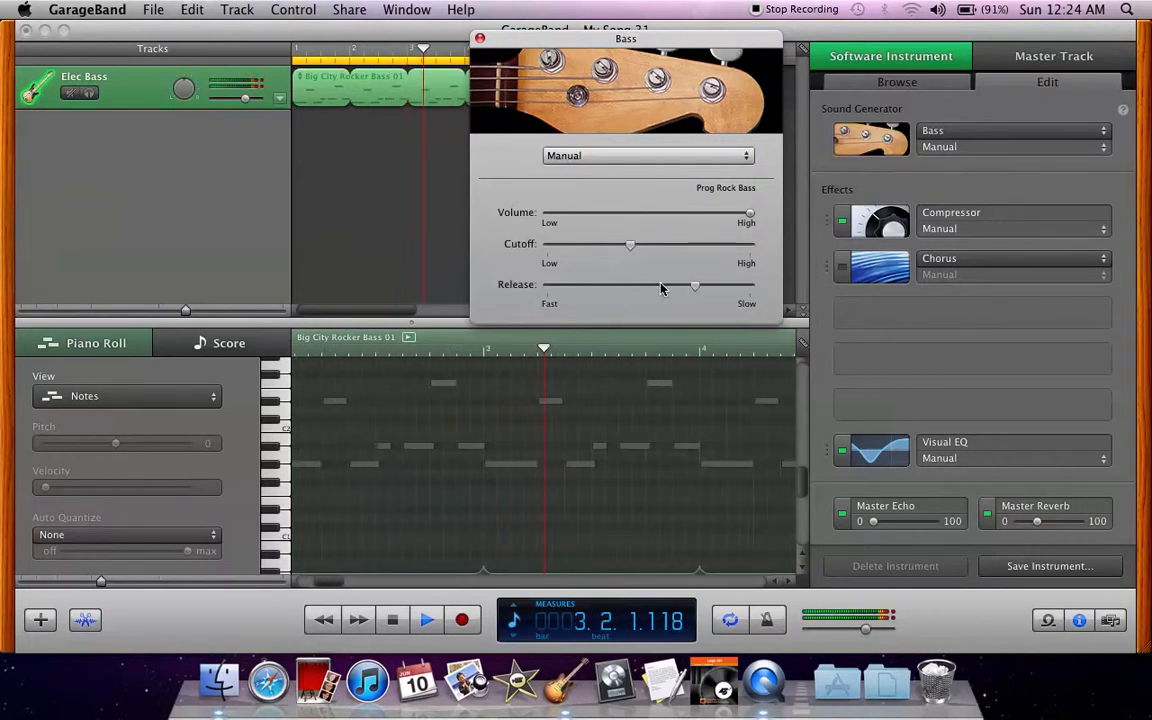
# Set the Bass generator's Release to Fast and readjust its Cutoff to slightly below the middle, closing the settings and stopping playback.
pyautogui.click(620, 287)
pyautogui.moveTo(620, 287); pyautogui.dragTo(548, 288)
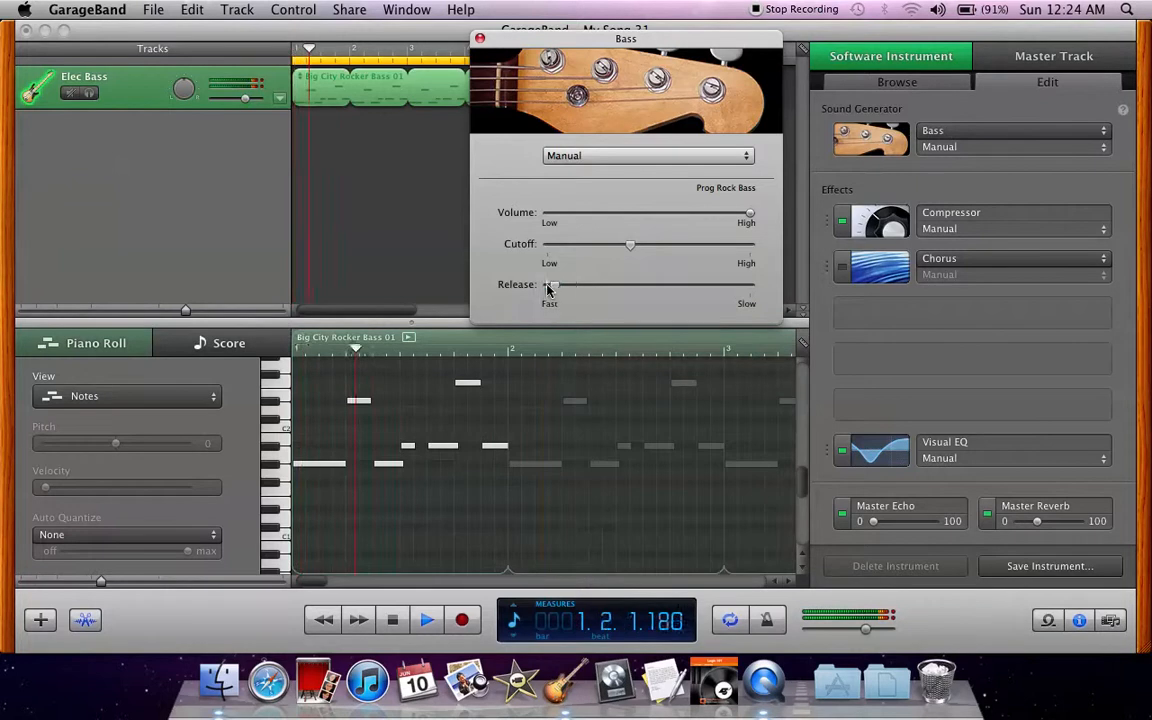
pyautogui.moveTo(651, 250); pyautogui.dragTo(548, 250)
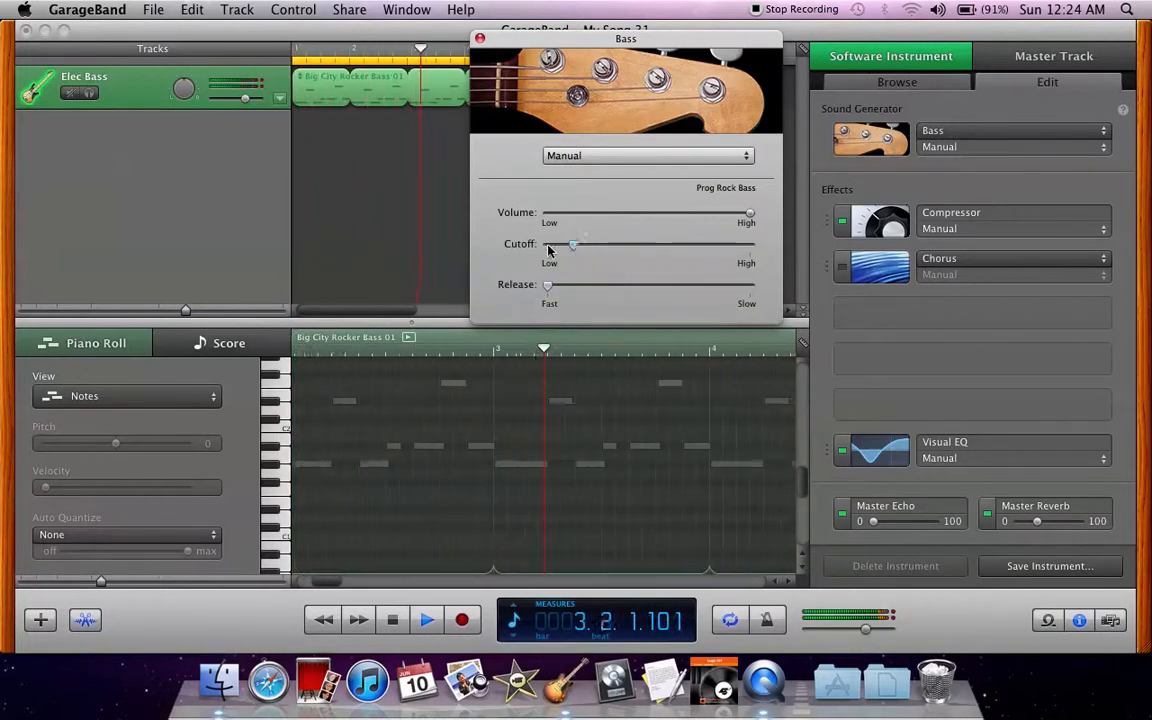
pyautogui.moveTo(661, 248); pyautogui.dragTo(622, 248)
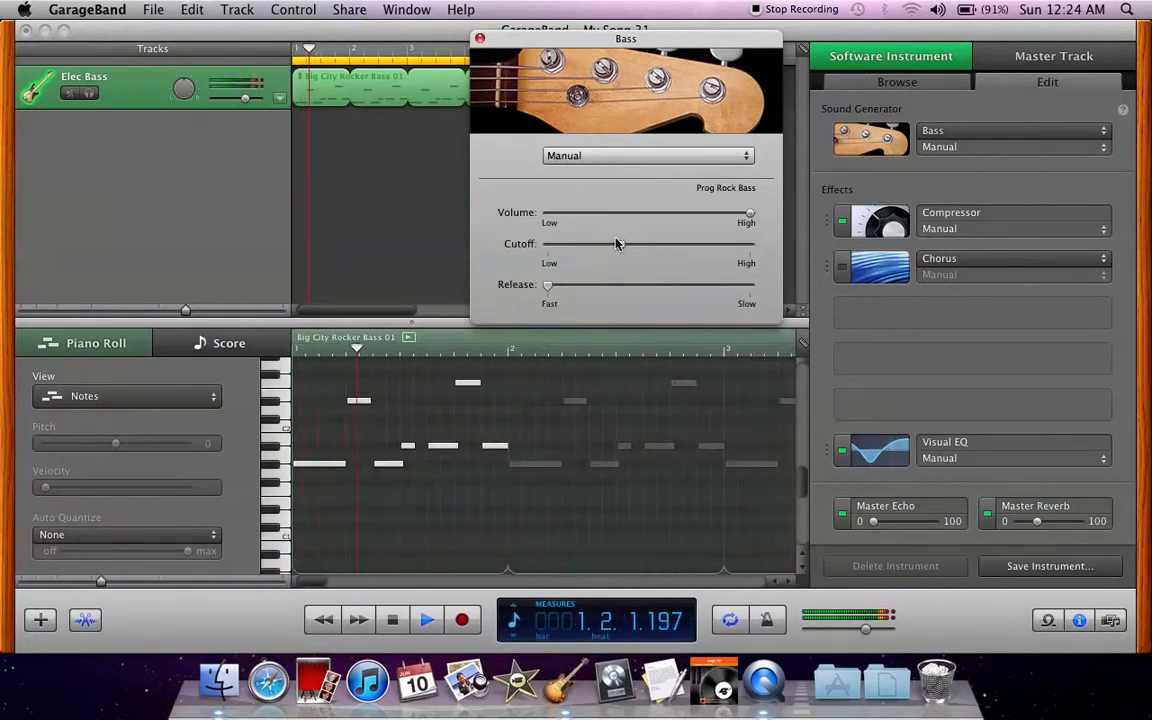
pyautogui.click(480, 40)
pyautogui.press('space')
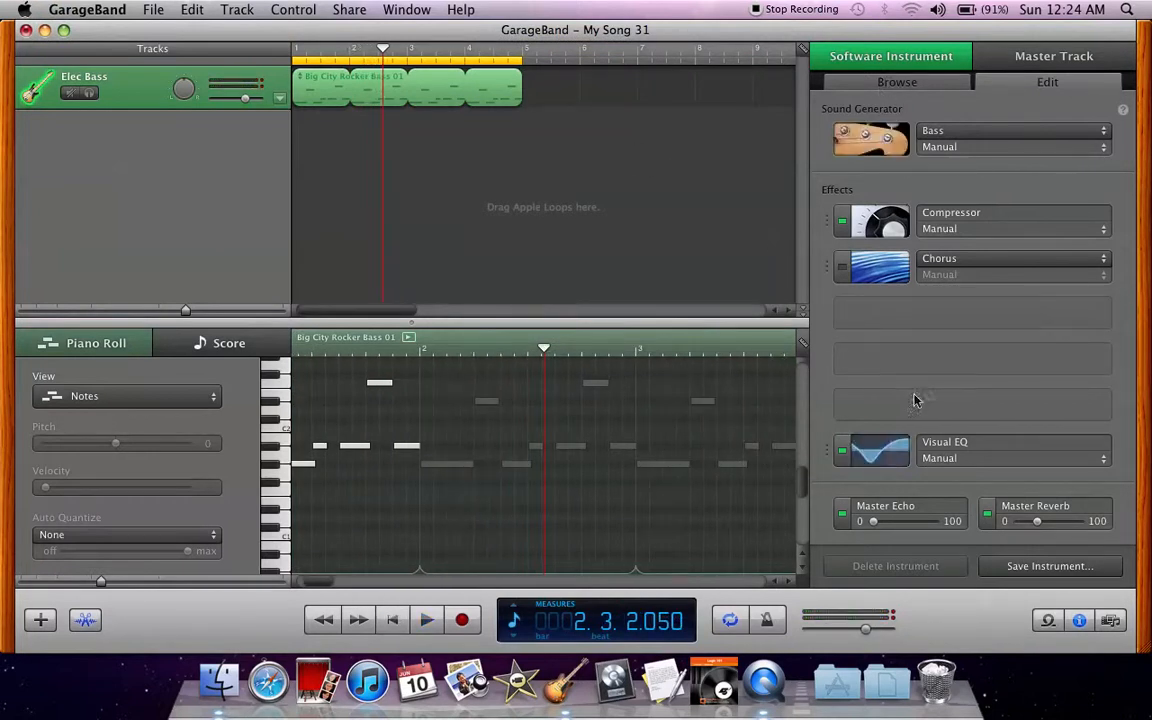
# Review the Bass sound generator's Cutoff and Release settings and the Visual EQ curve.
pyautogui.click(886, 150)
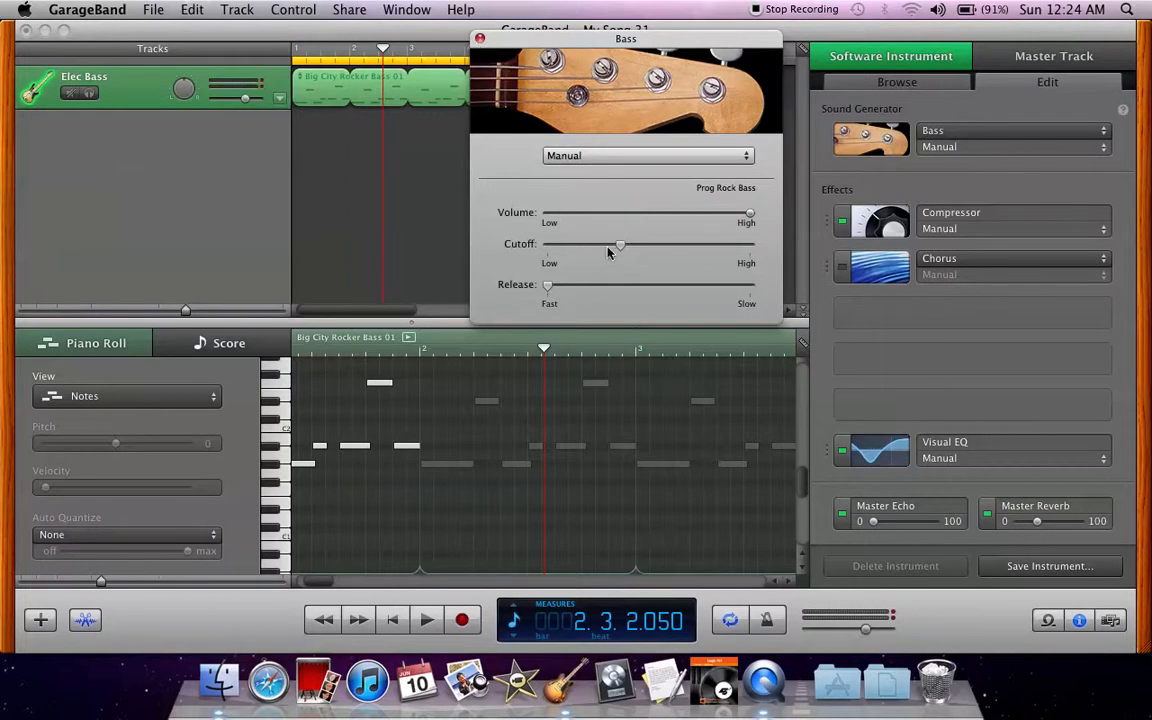
pyautogui.moveTo(618, 253); pyautogui.dragTo(616, 253)
pyautogui.click(480, 40)
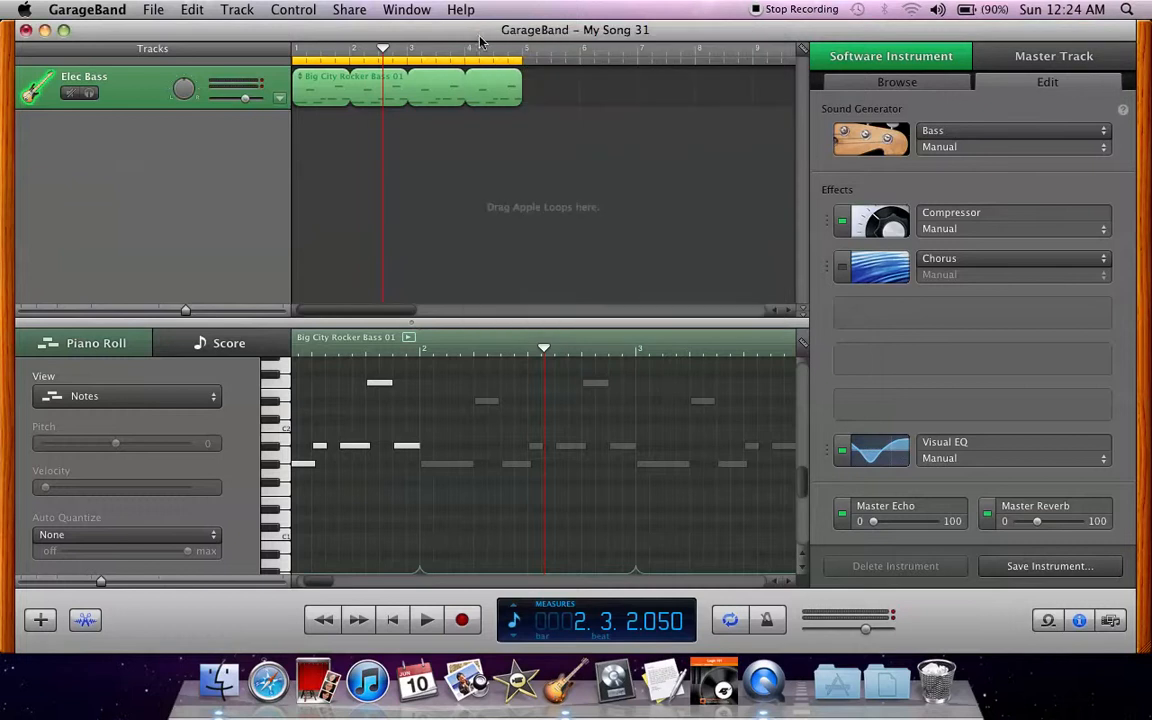
pyautogui.click(879, 450)
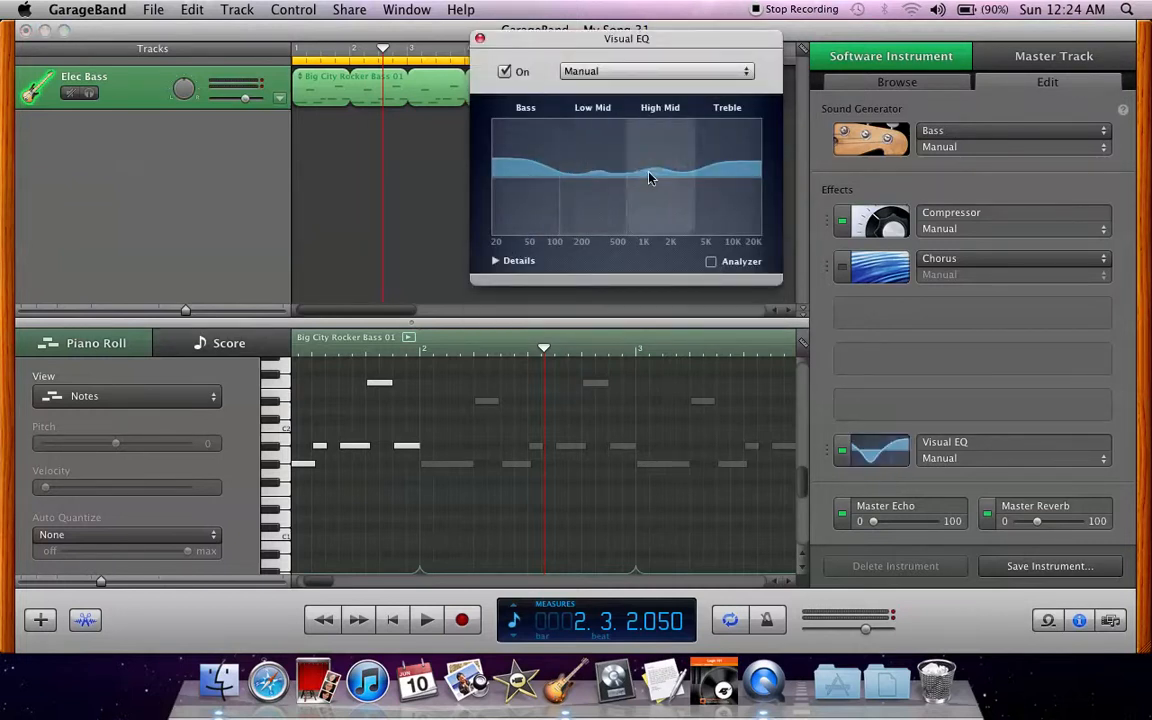
pyautogui.click(480, 39)
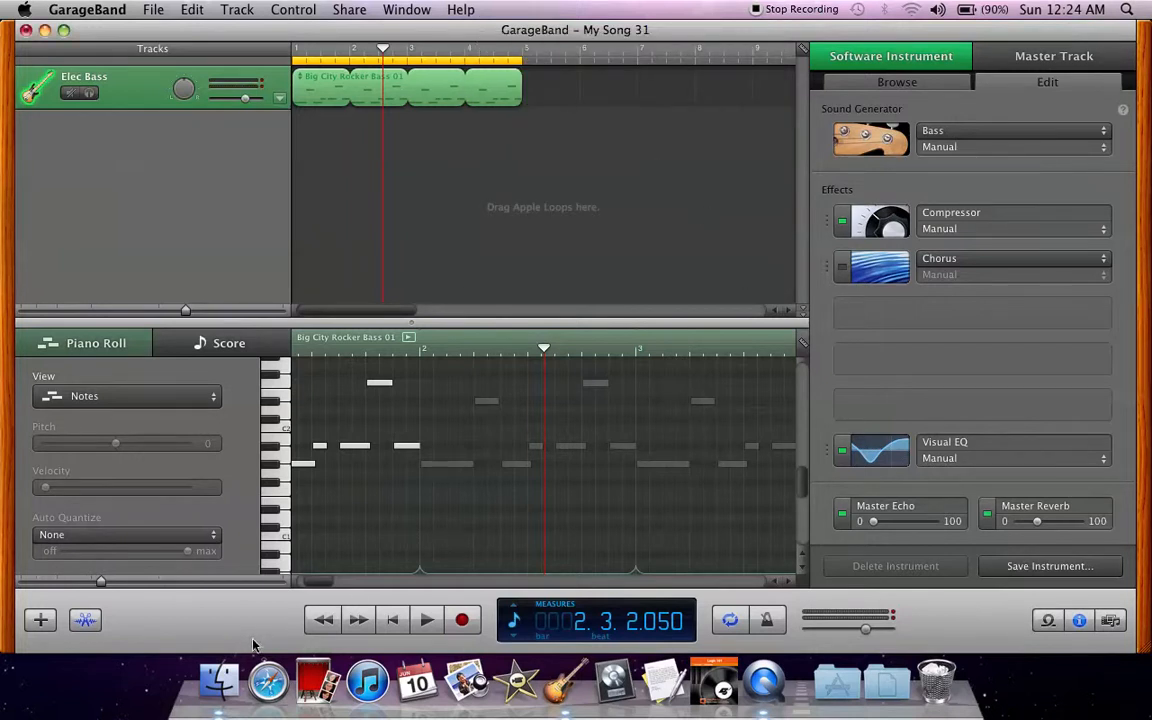
# Turn on the Chorus effect for the bass track and play the loop from the beginning.
pyautogui.click(394, 620)
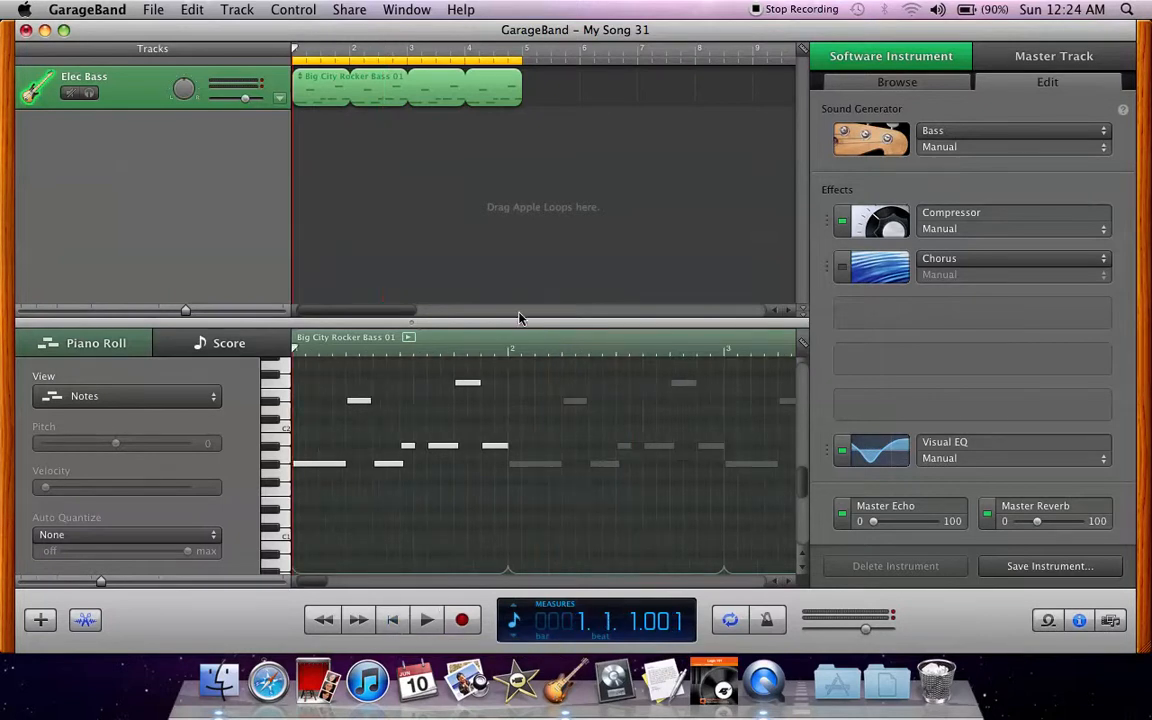
pyautogui.click(841, 267)
pyautogui.press('space')
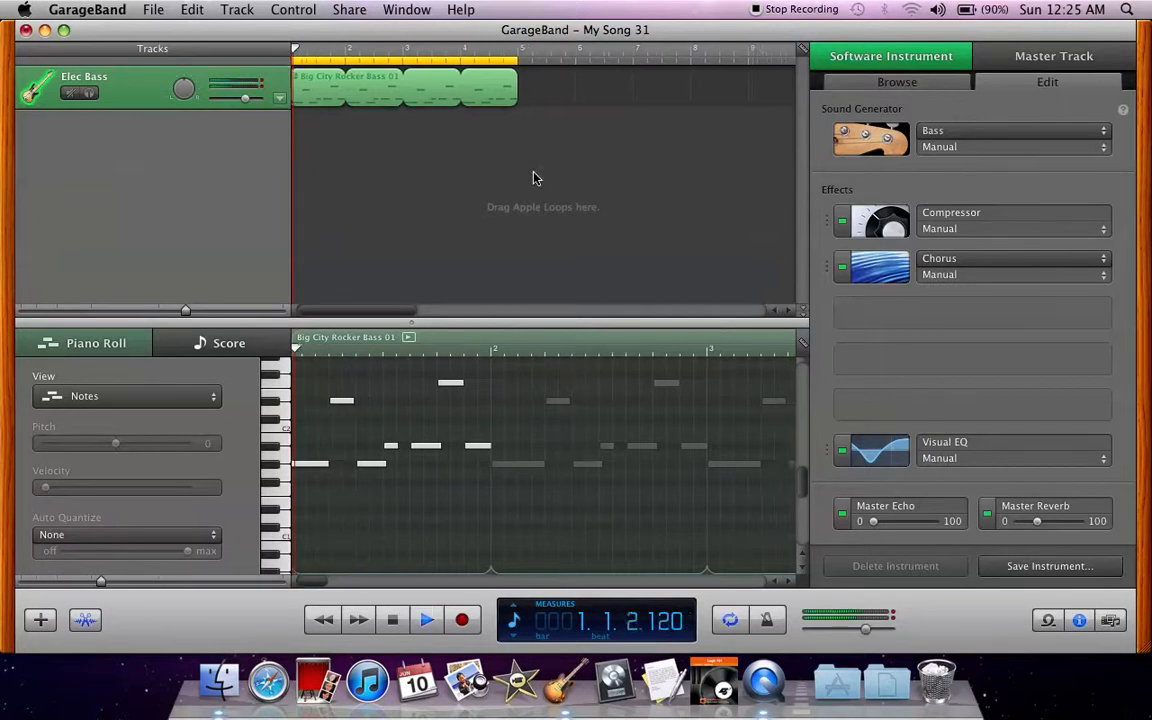
# Compare the playing bass loop with Chorus switched off and on again.
pyautogui.click(902, 310)
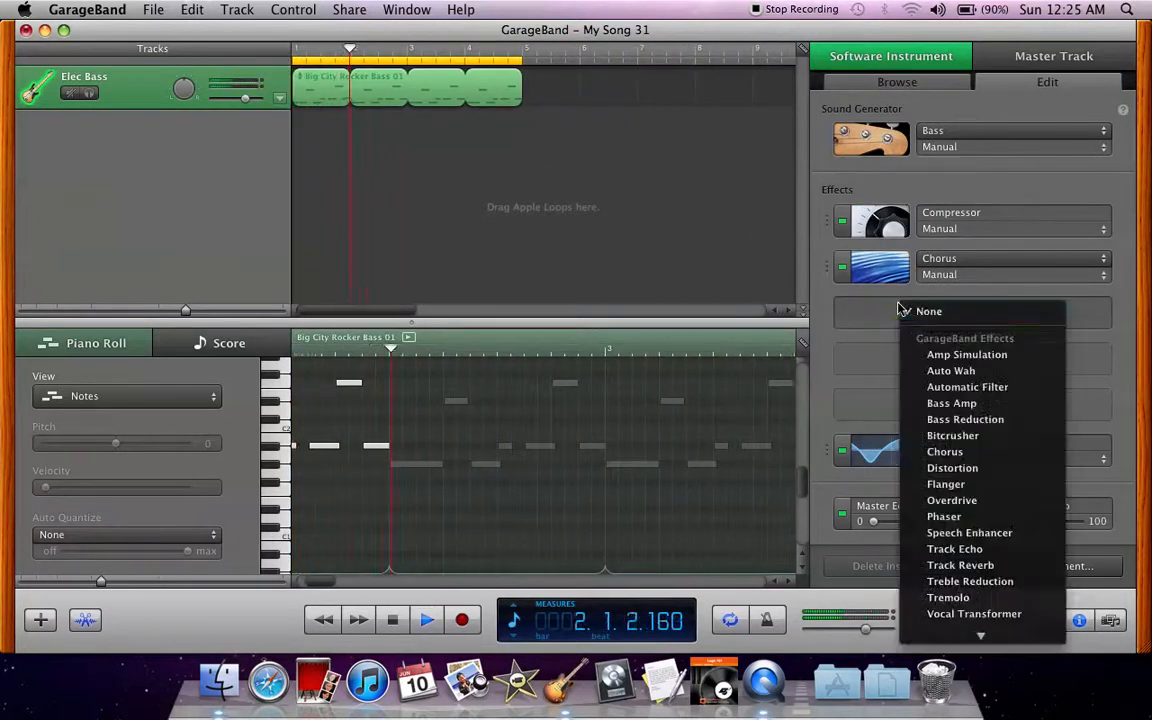
pyautogui.click(828, 274)
pyautogui.click(839, 269)
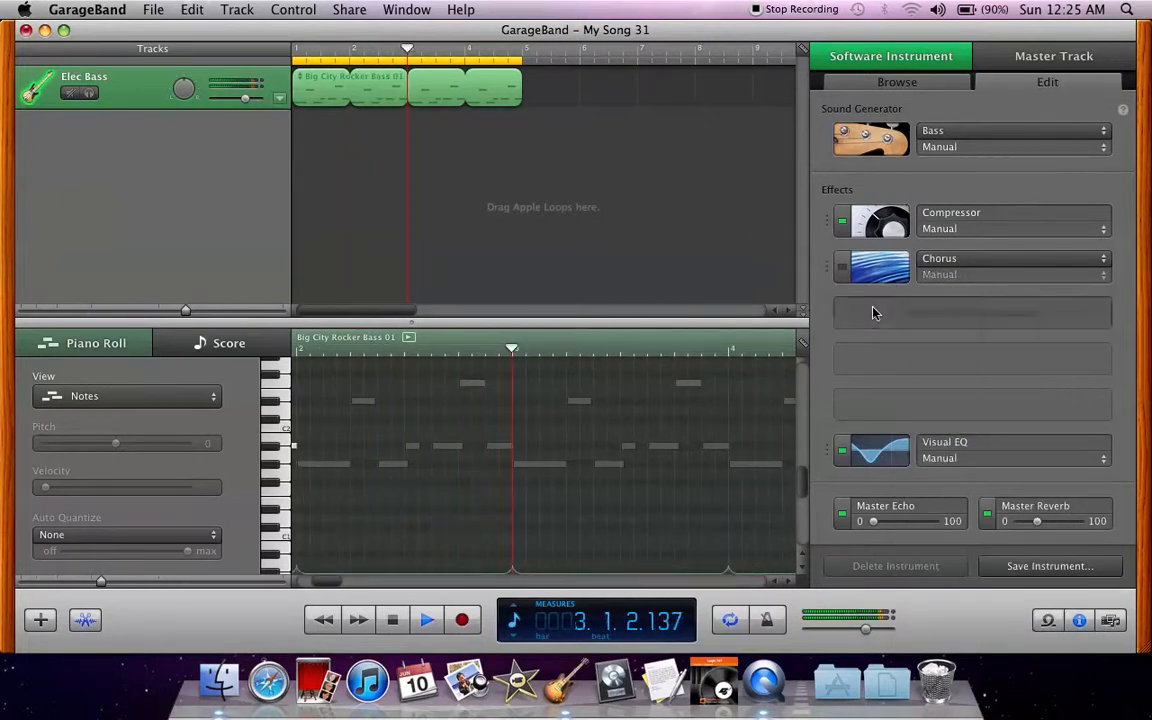
pyautogui.click(873, 309)
pyautogui.click(845, 280)
pyautogui.click(842, 268)
# Add an Automatic Filter effect in the free slot below Chorus and apply its Fast Pulse preset.
pyautogui.click(891, 315)
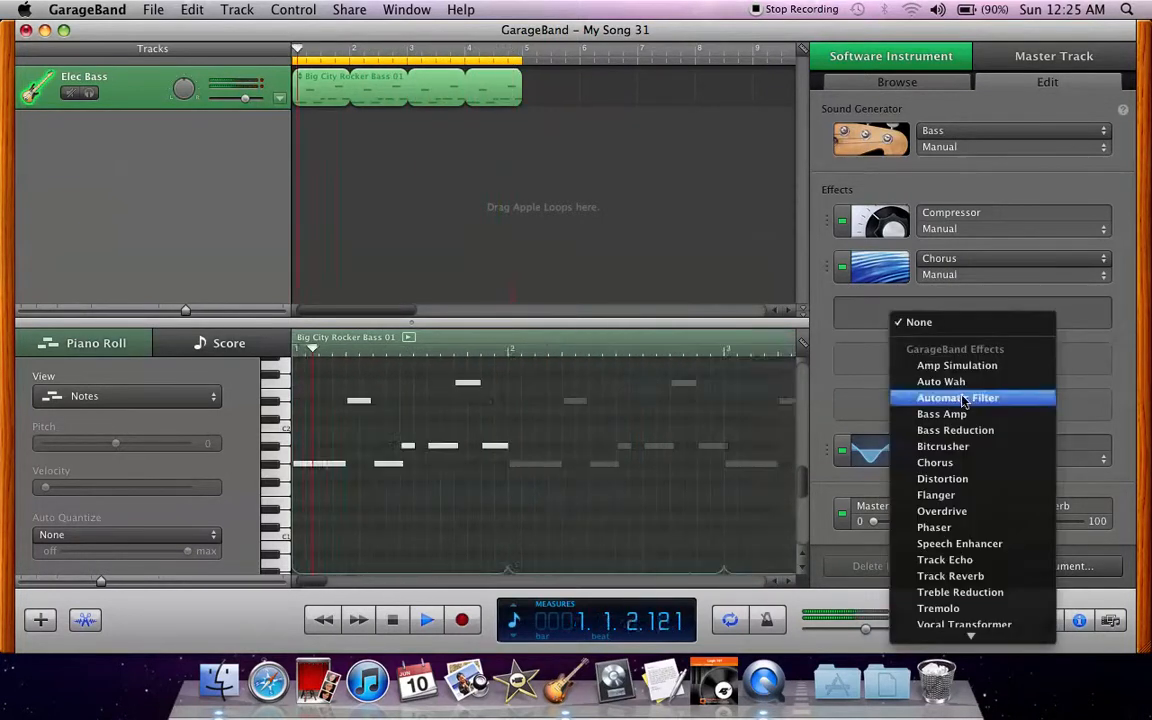
pyautogui.click(918, 397)
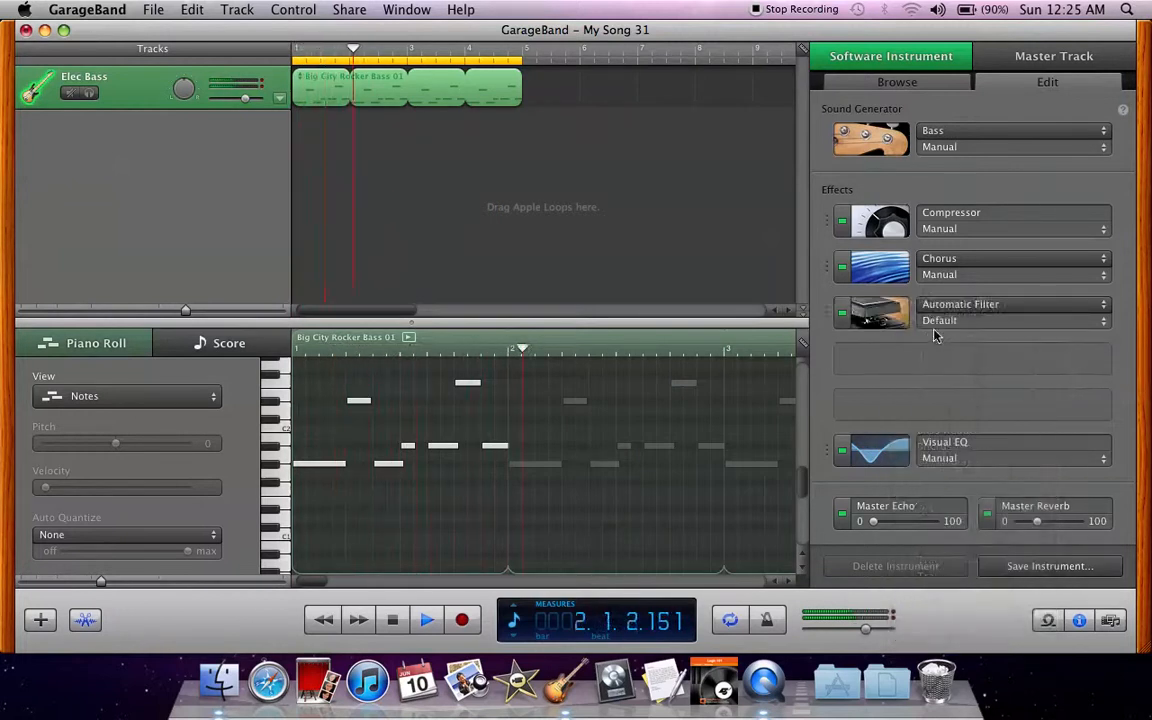
pyautogui.click(935, 321)
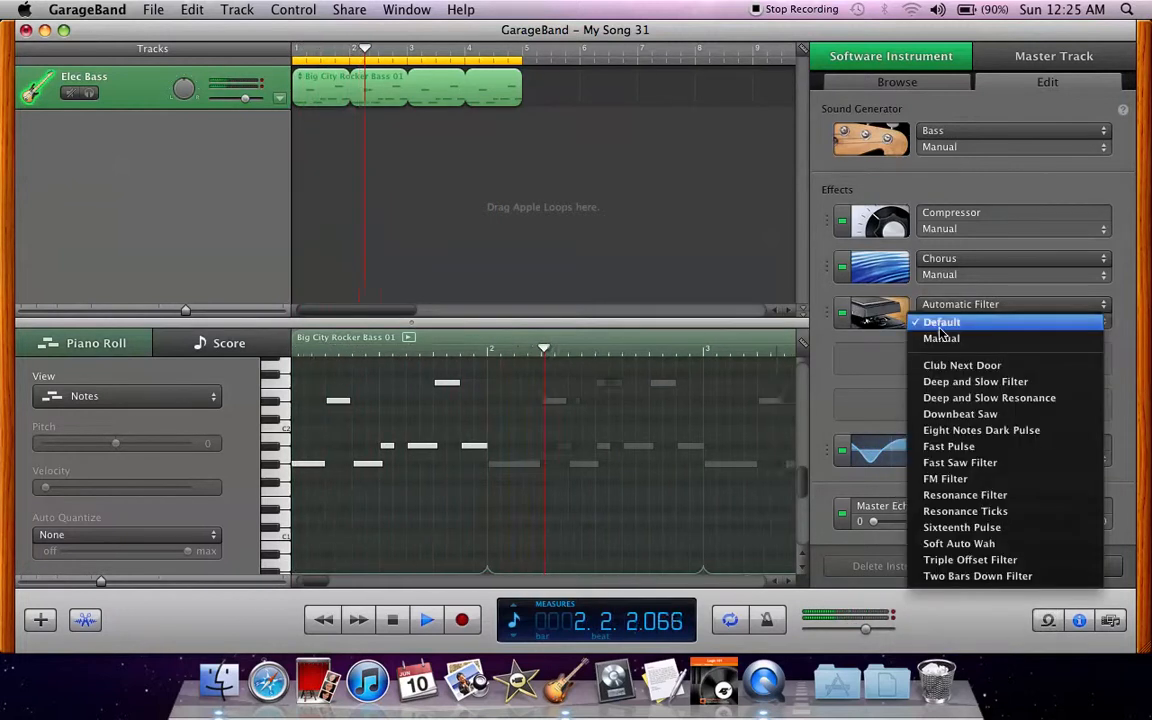
pyautogui.click(966, 447)
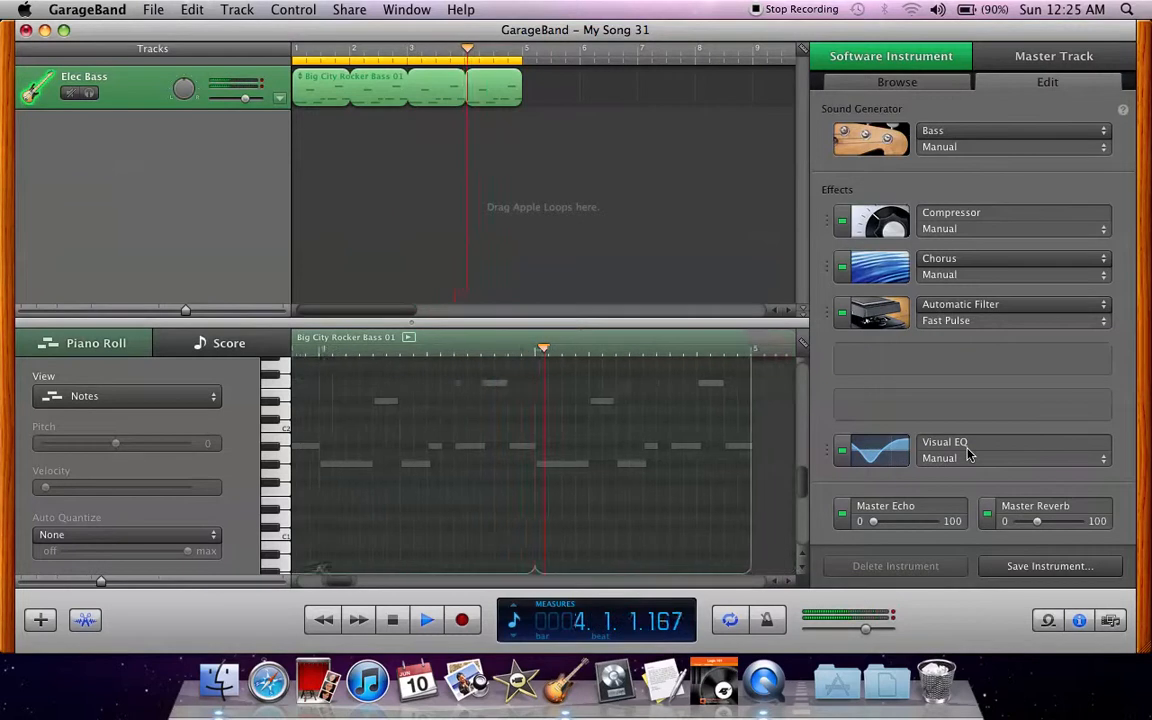
# Switch the Automatic Filter to the Downbeat Saw preset and play the bass loop from the beginning.
pyautogui.click(940, 320)
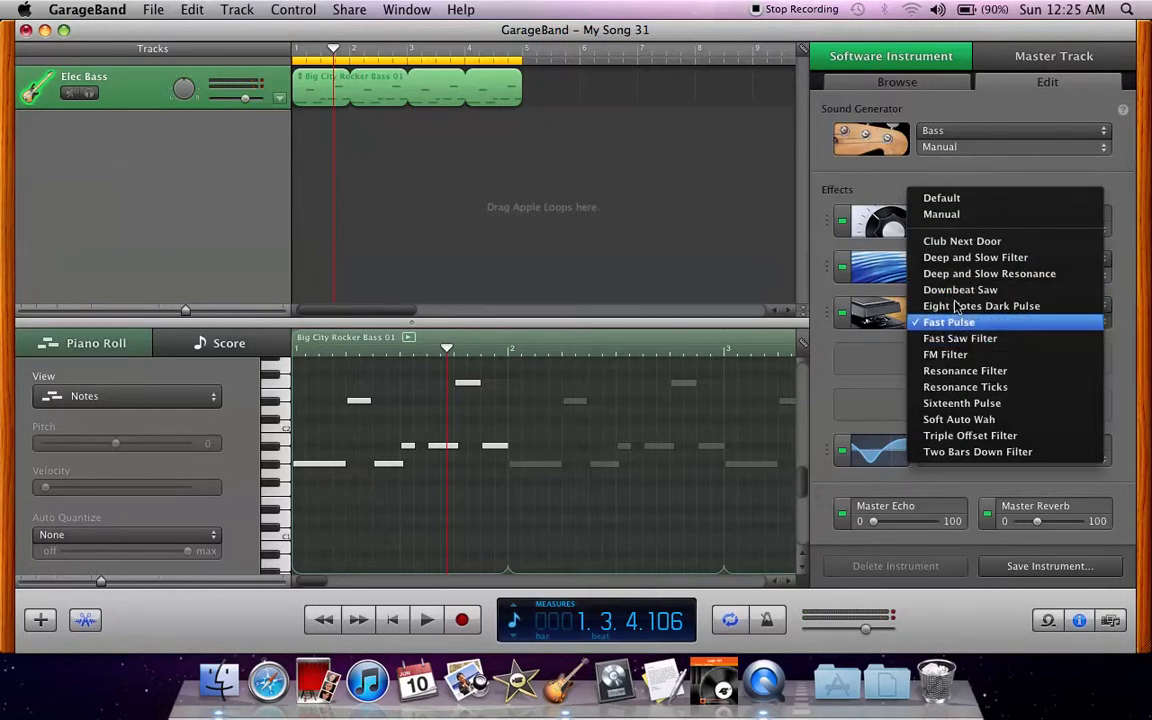
pyautogui.click(962, 290)
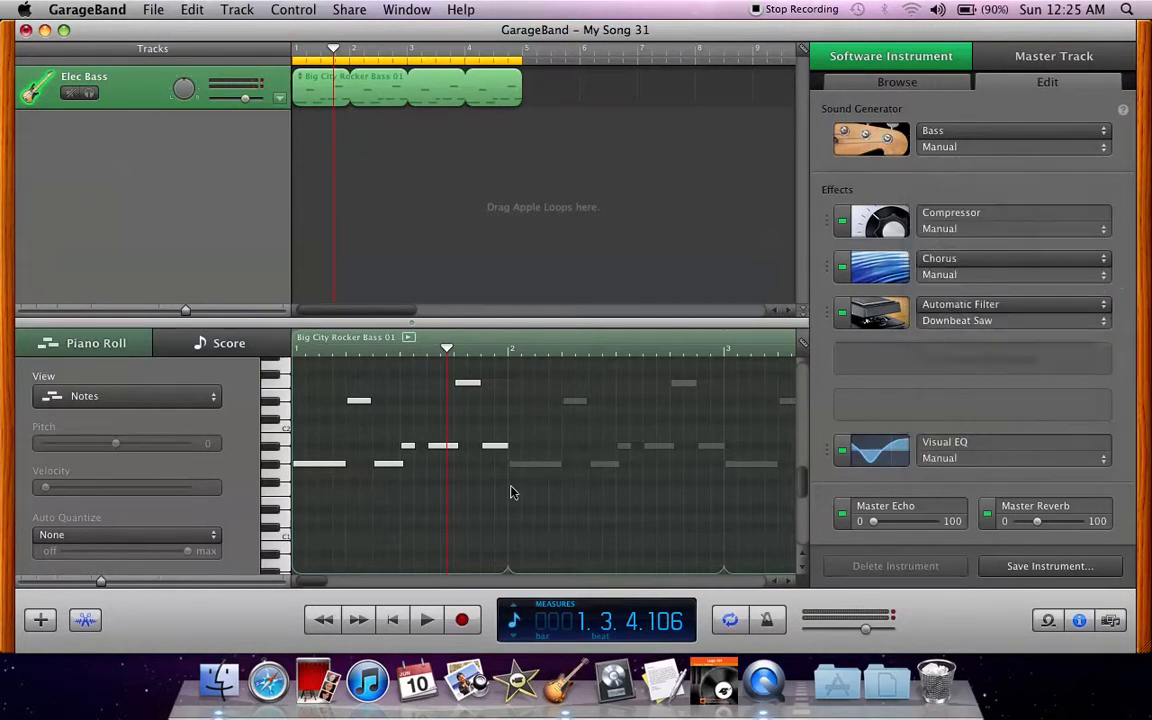
pyautogui.click(390, 620)
pyautogui.press('space')
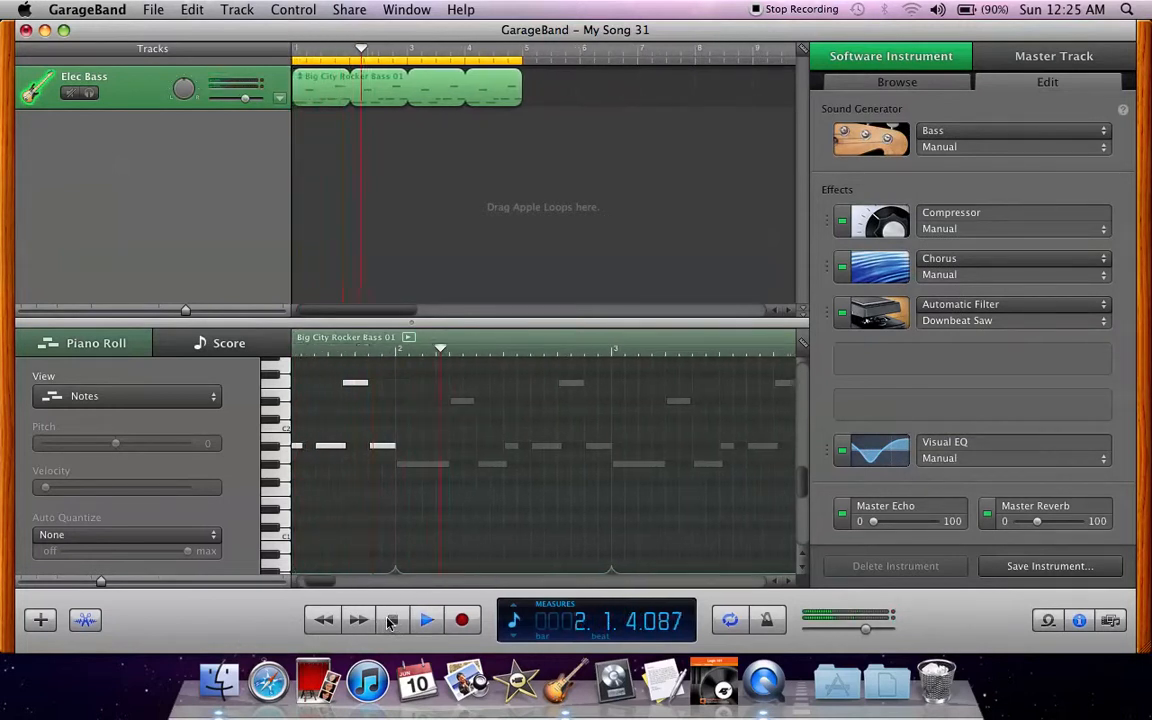
# Audition the Automatic Filter's Sixteenth Pulse preset during playback, switch to Soft Auto Wah and stop the loop.
pyautogui.click(958, 320)
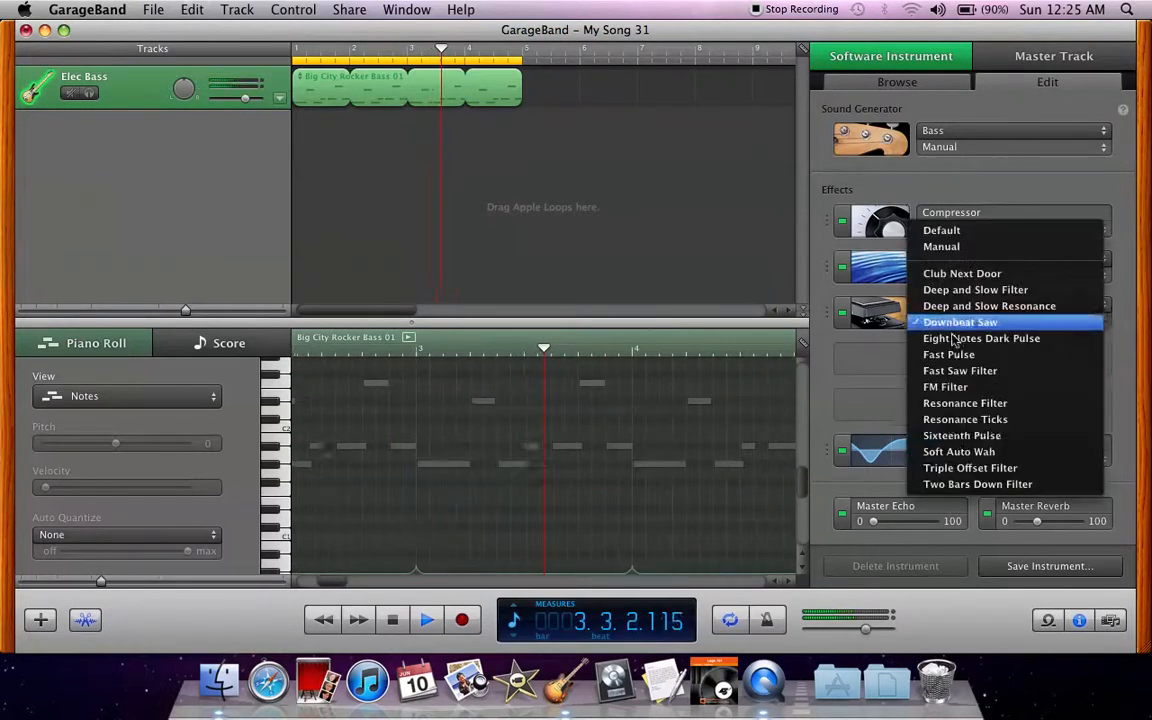
pyautogui.click(958, 436)
pyautogui.click(957, 321)
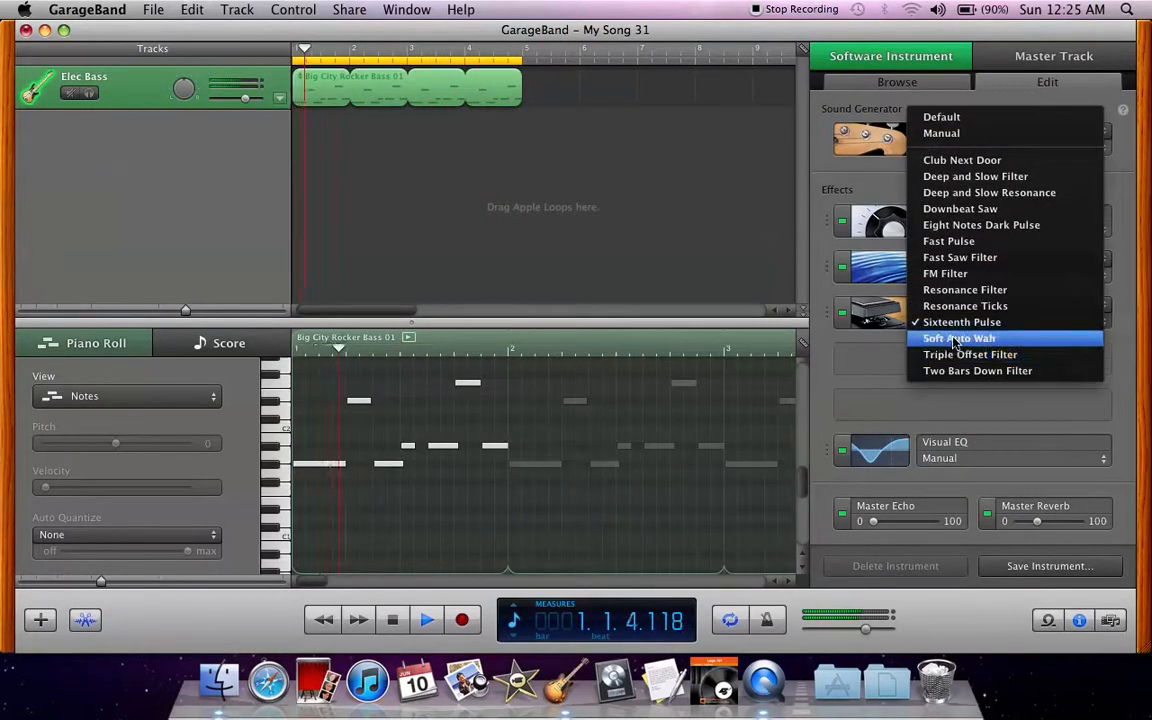
pyautogui.click(955, 338)
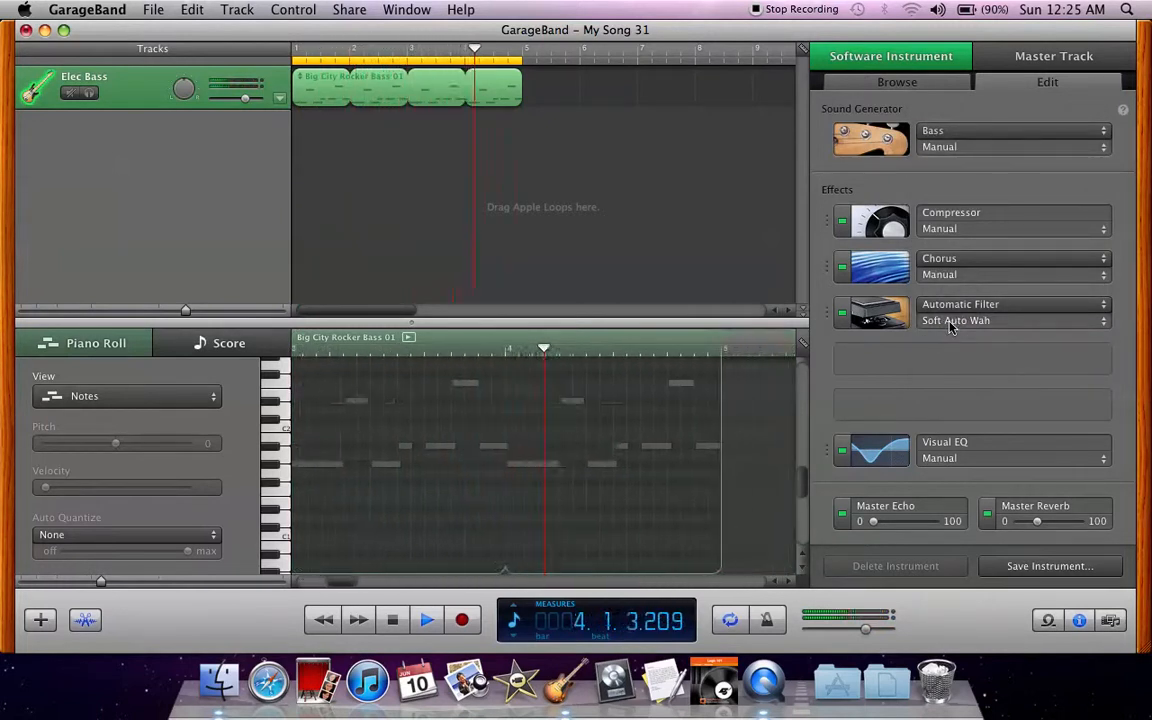
pyautogui.press('space')
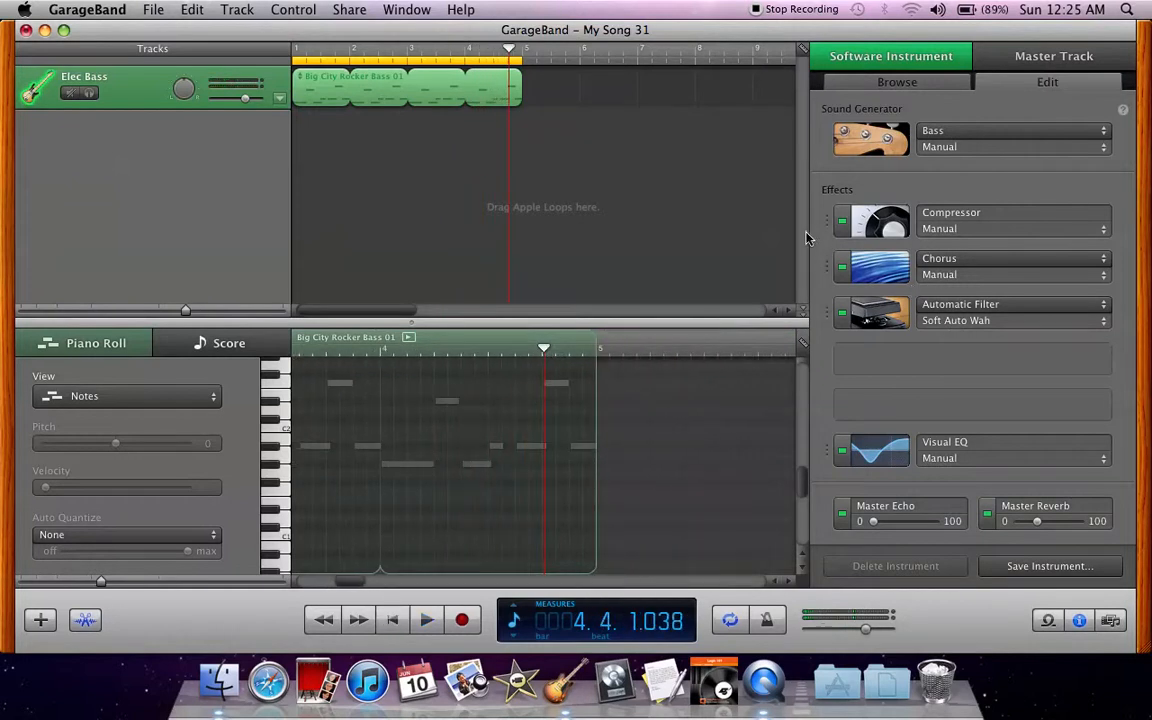
# Review the Visual EQ curve and the Bass sound generator's Volume, Cutoff and Release settings.
pyautogui.moveTo(878, 445)
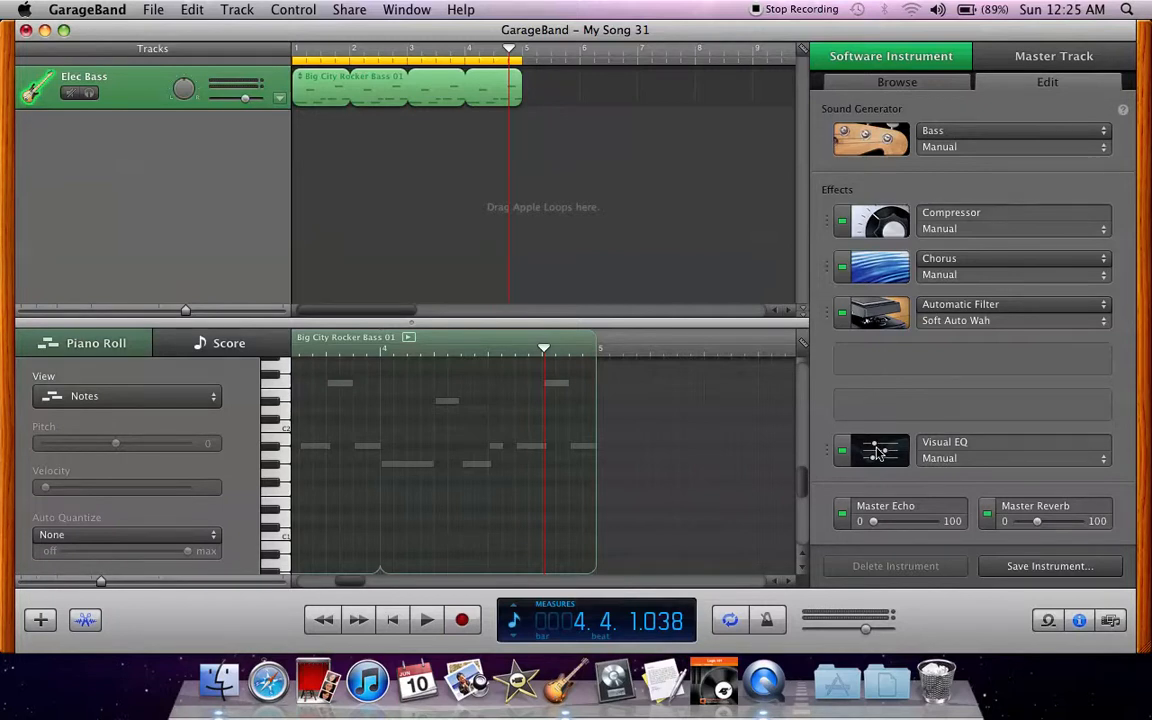
pyautogui.click(880, 455)
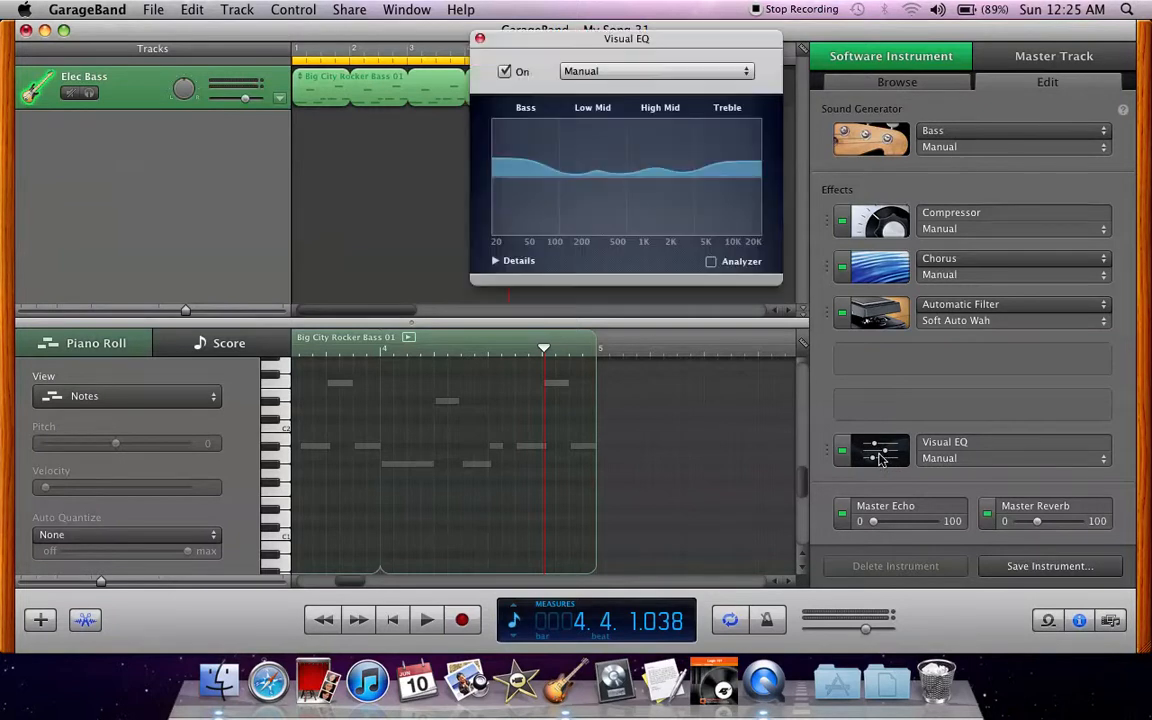
pyautogui.click(479, 39)
pyautogui.click(876, 142)
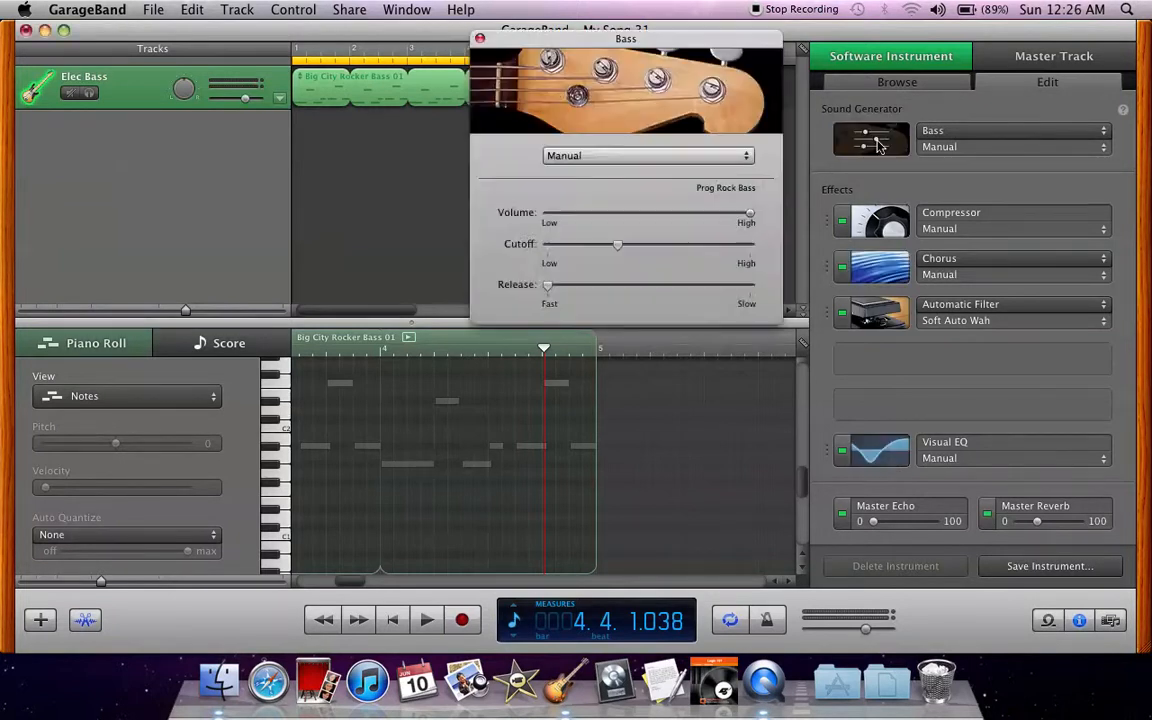
pyautogui.click(480, 39)
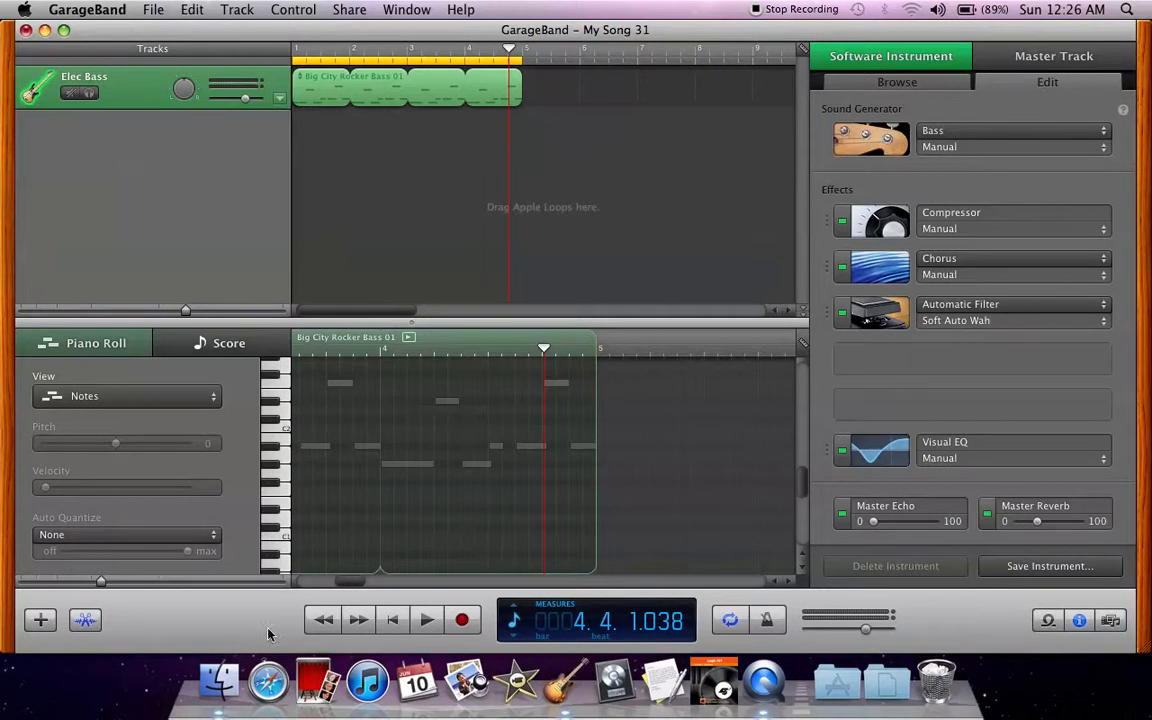
# Play the bass loop from the beginning with the Soft Auto Wah filter and stop it after a few bars.
pyautogui.click(395, 621)
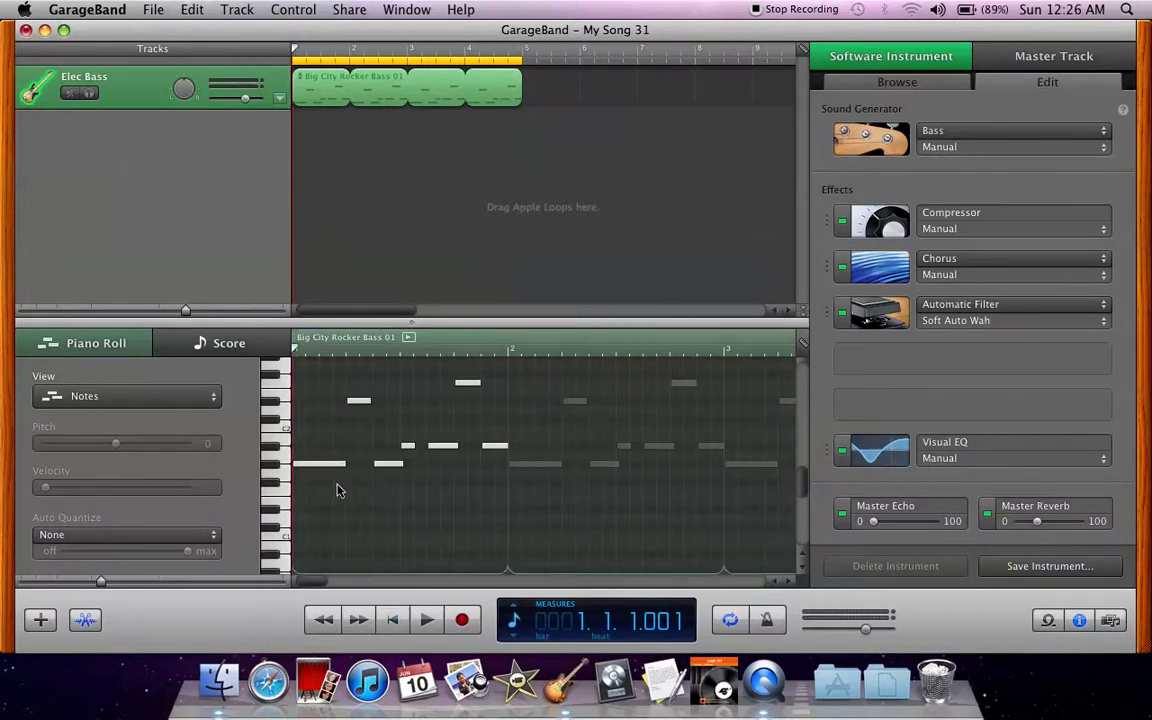
pyautogui.click(411, 448)
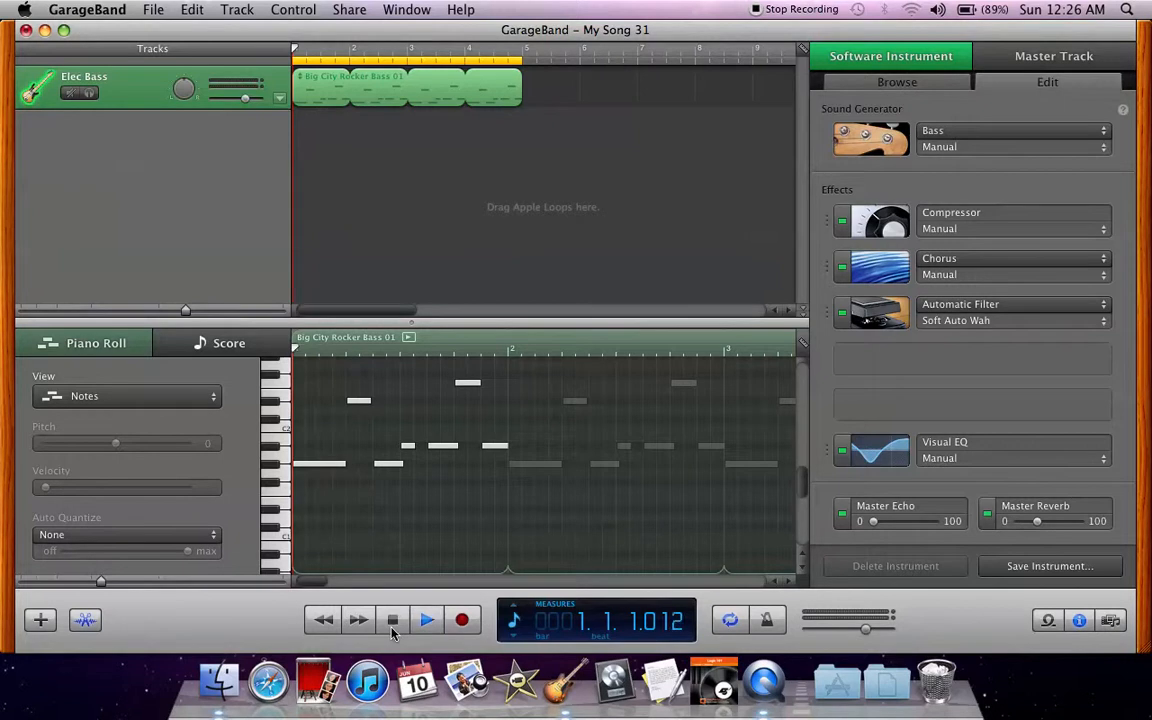
pyautogui.press('space')
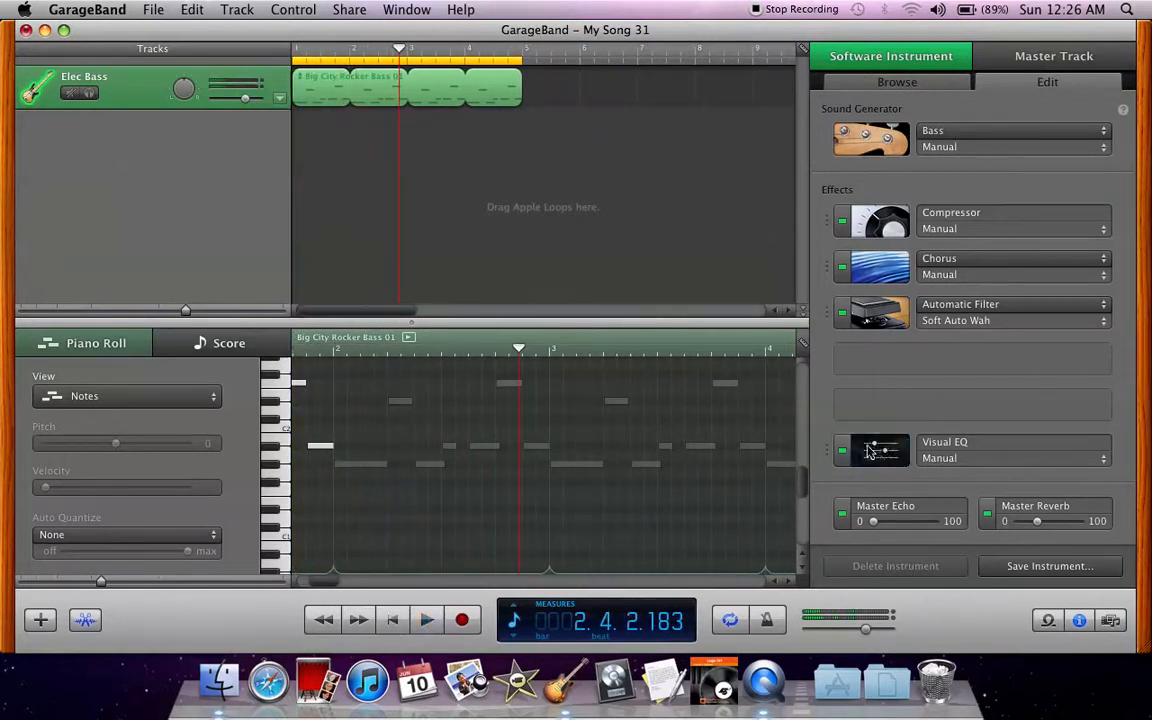
# Recheck the Visual EQ and Bass generator settings and examine the Compressor's Threshold, Ratio, Attack and Gain.
pyautogui.click(870, 449)
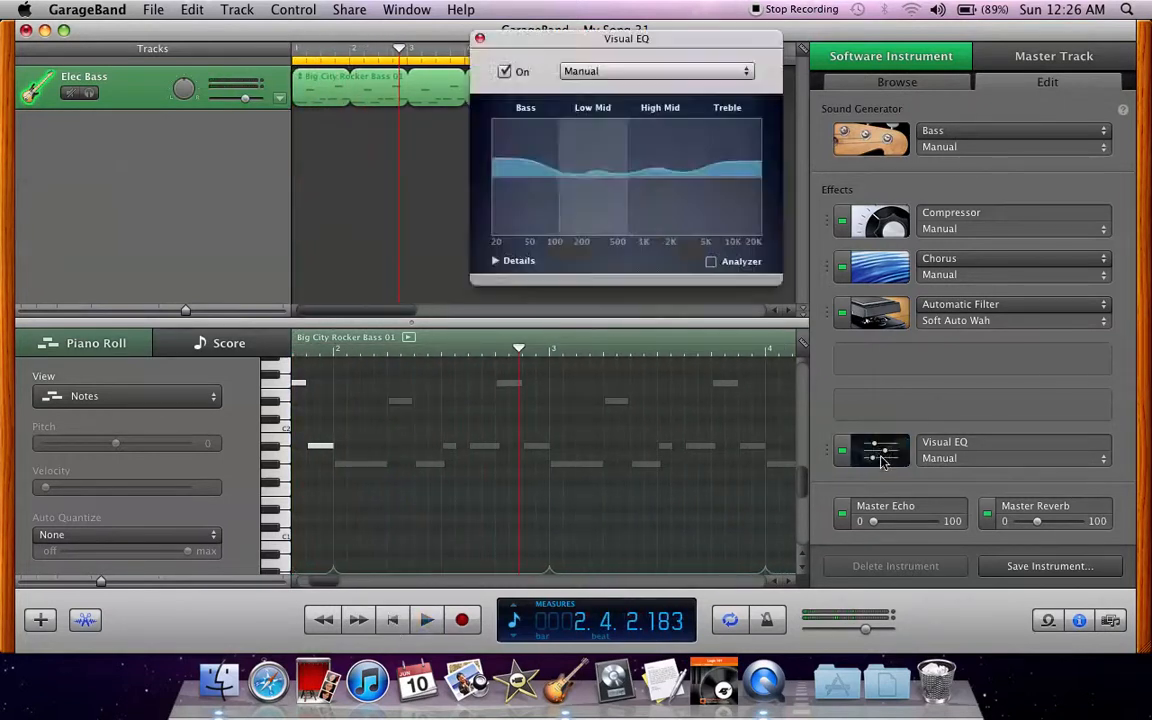
pyautogui.click(480, 39)
pyautogui.click(845, 148)
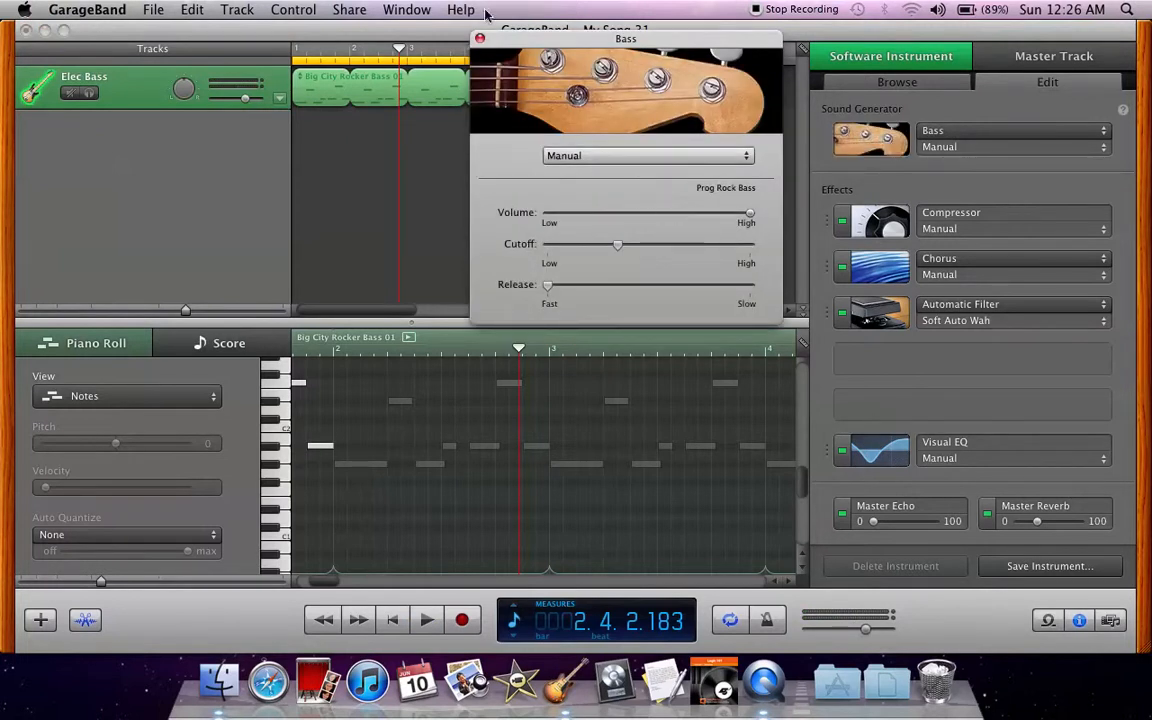
pyautogui.click(480, 39)
pyautogui.click(868, 449)
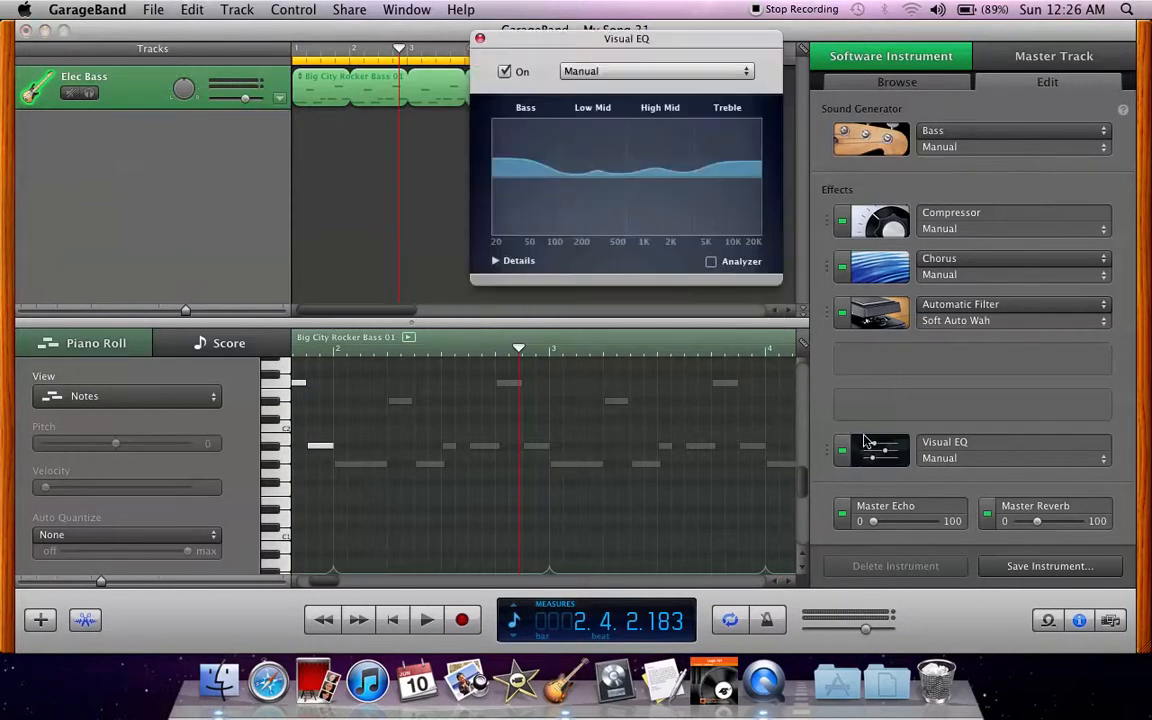
pyautogui.click(480, 38)
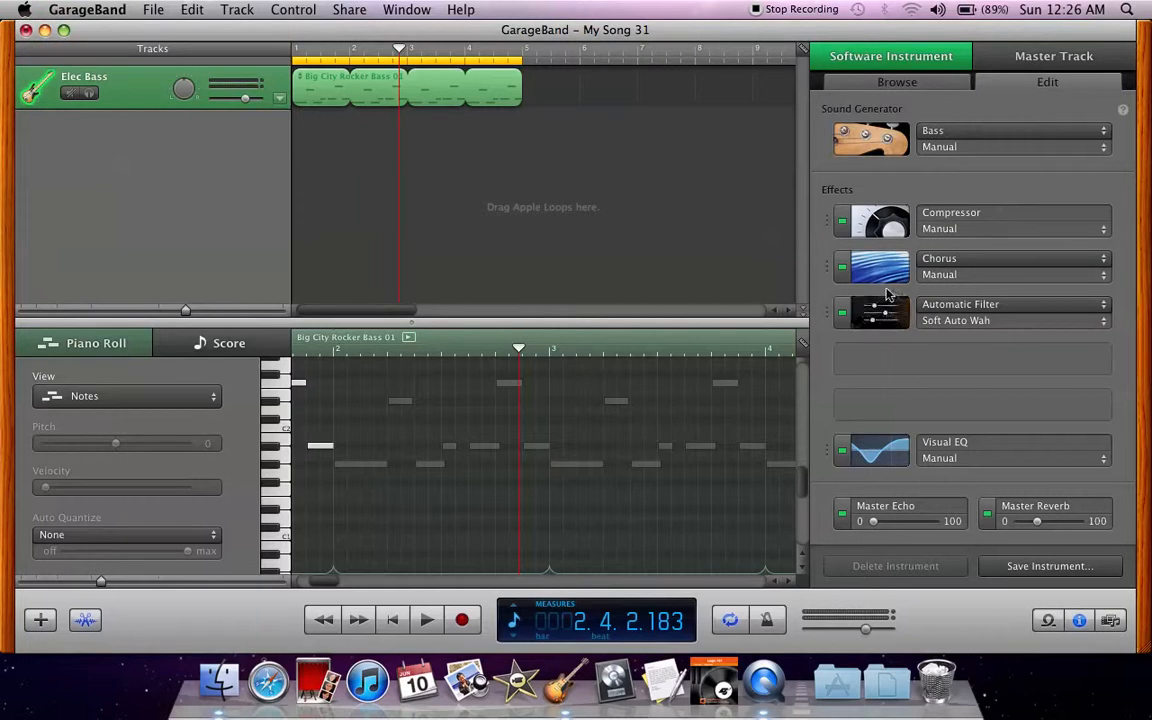
pyautogui.click(880, 224)
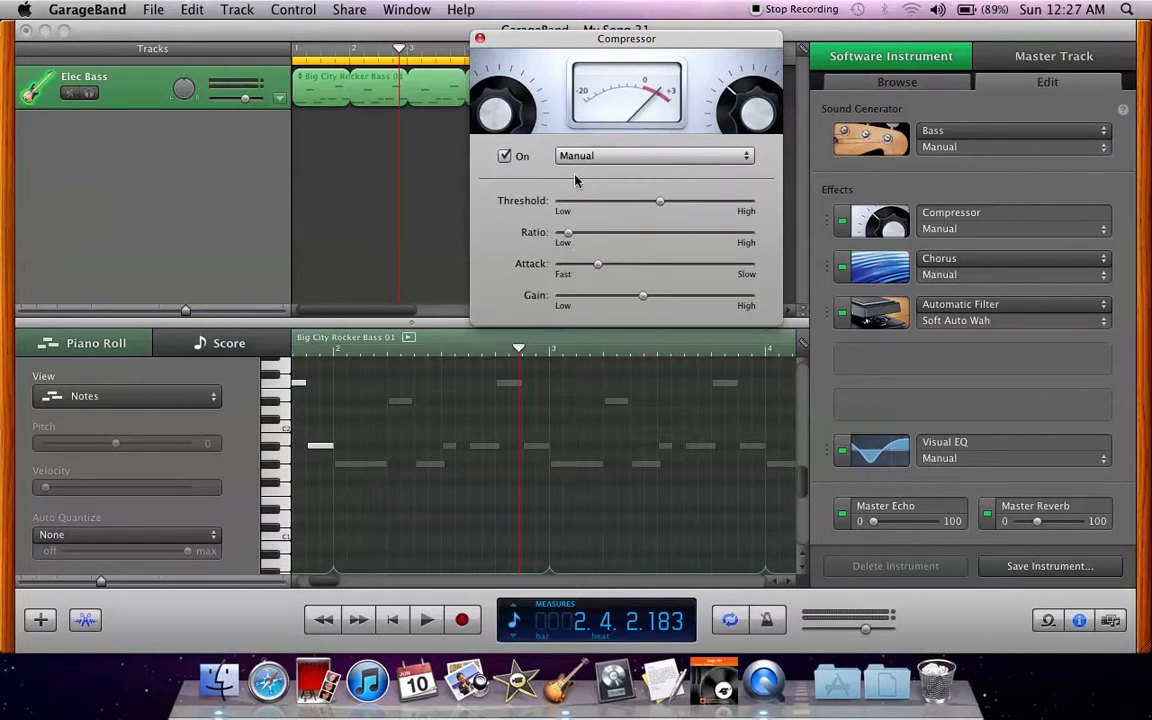
pyautogui.click(480, 39)
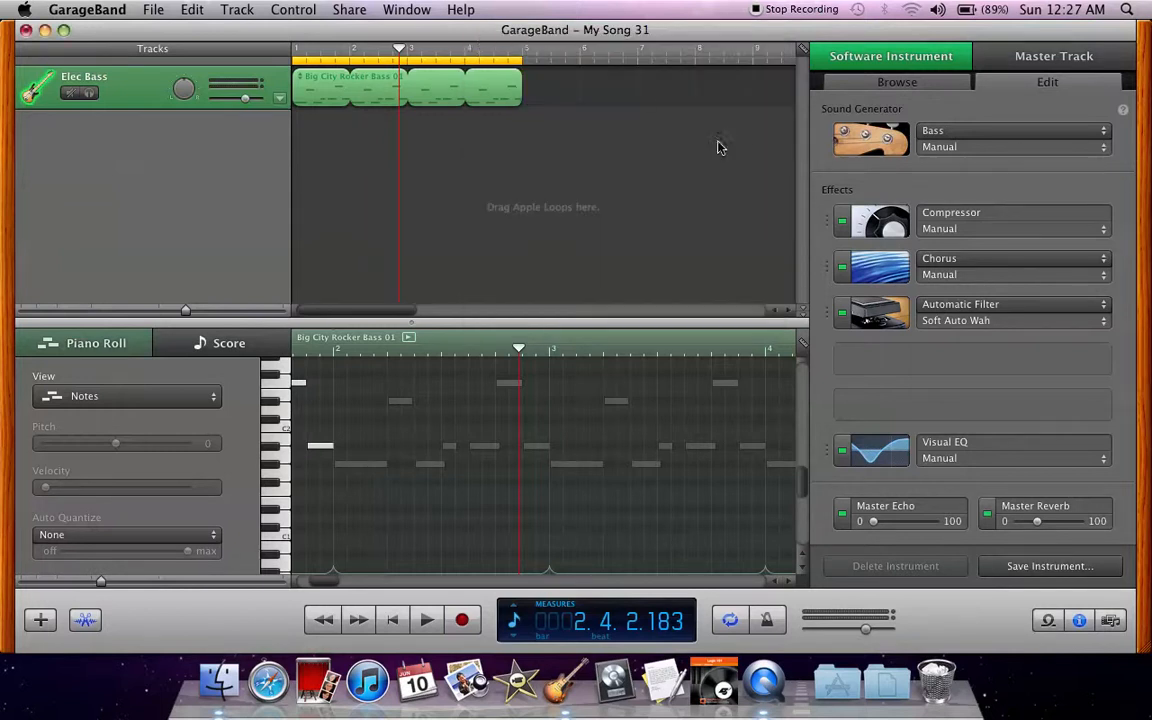
# Play the loop from the beginning while slightly raising the Compressor's Threshold and Ratio and setting its Attack to the fastest value.
pyautogui.click(879, 222)
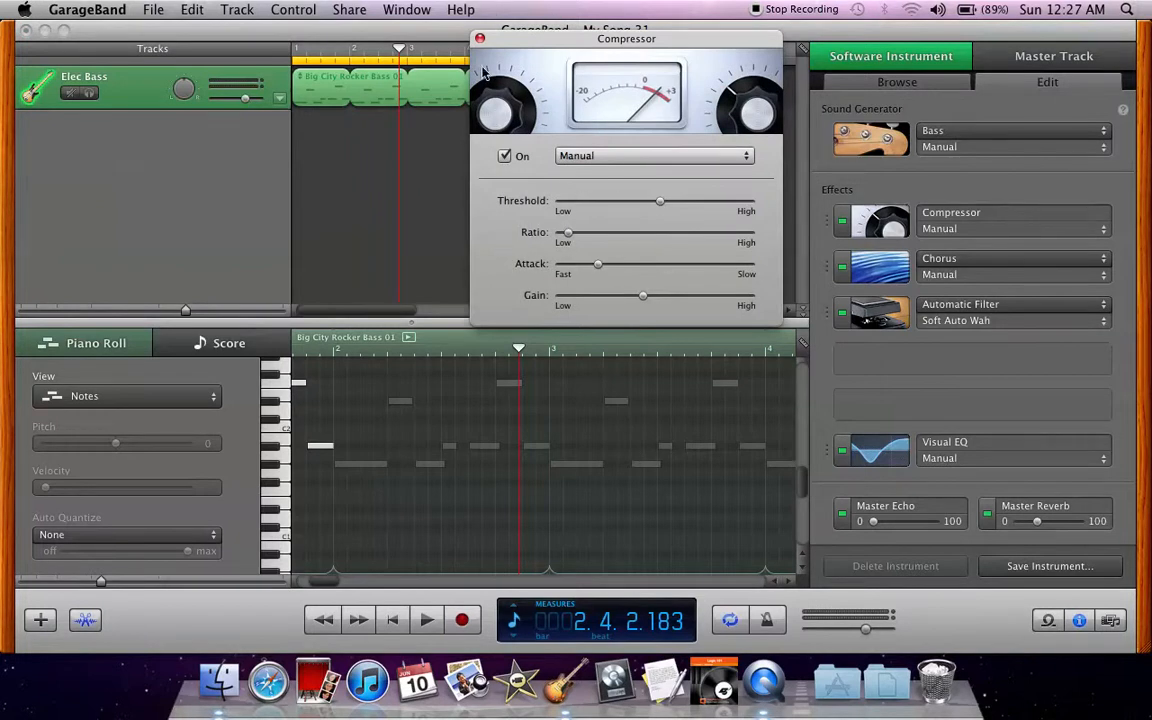
pyautogui.click(392, 620)
pyautogui.press('space')
pyautogui.moveTo(567, 233)
pyautogui.mouseDown()
pyautogui.moveTo(692, 236)
pyautogui.moveTo(572, 236)
pyautogui.mouseUp()
pyautogui.moveTo(660, 202)
pyautogui.mouseDown()
pyautogui.moveTo(762, 212)
pyautogui.moveTo(668, 204)
pyautogui.mouseUp()
pyautogui.moveTo(598, 264); pyautogui.dragTo(530, 283)
pyautogui.moveTo(653, 304)
pyautogui.mouseDown()
pyautogui.moveTo(709, 300)
pyautogui.moveTo(662, 300)
pyautogui.moveTo(673, 300)
pyautogui.mouseUp()
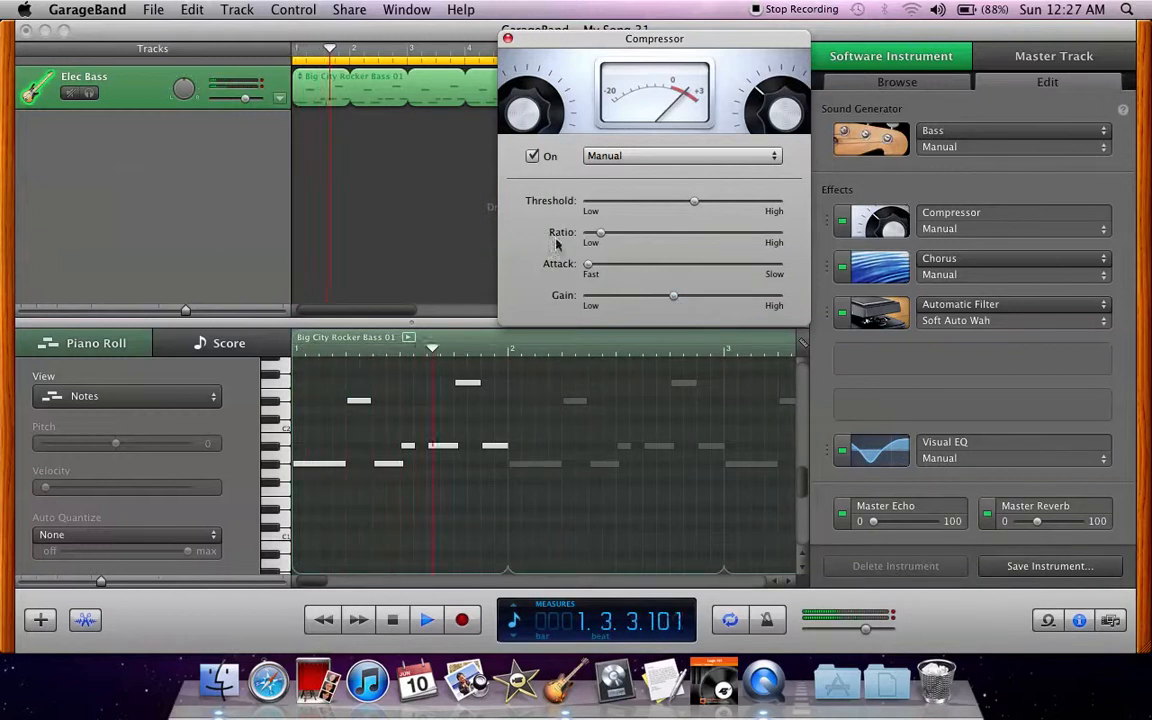
# Slow the Compressor's Attack to about two thirds of its range, raise the Ratio slightly, and return the stopped loop to the start.
pyautogui.moveTo(584, 262); pyautogui.dragTo(720, 268)
pyautogui.moveTo(611, 234)
pyautogui.mouseDown()
pyautogui.moveTo(650, 237)
pyautogui.moveTo(621, 237)
pyautogui.mouseUp()
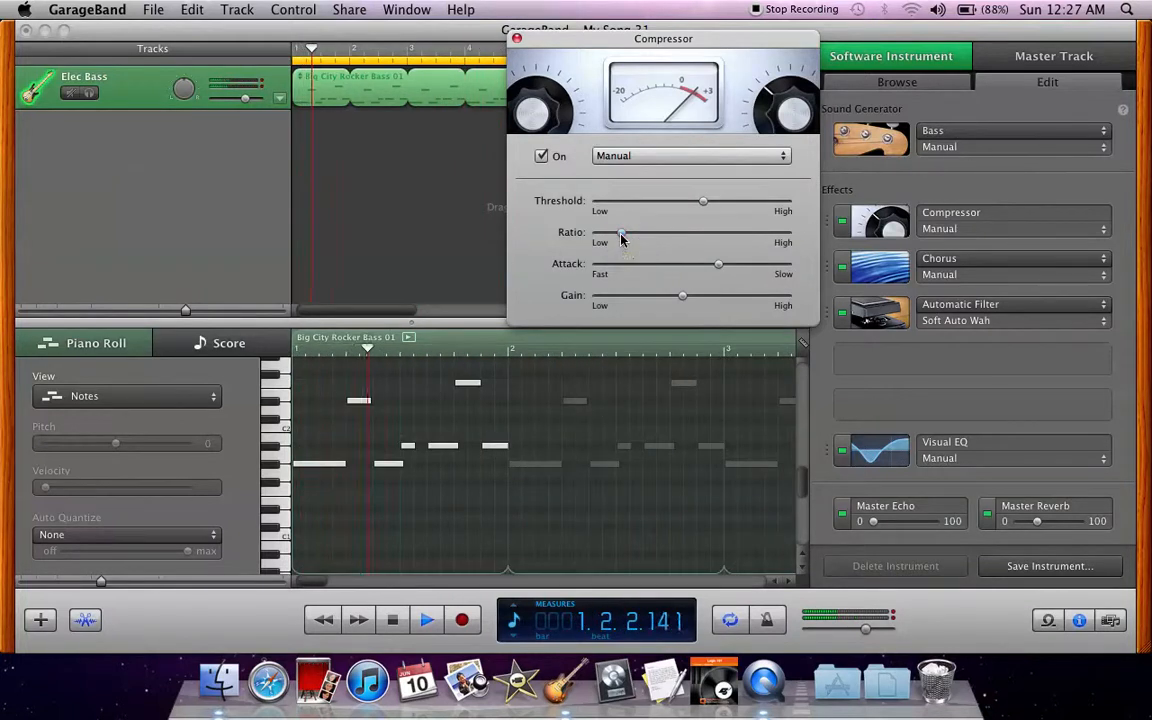
pyautogui.click(516, 39)
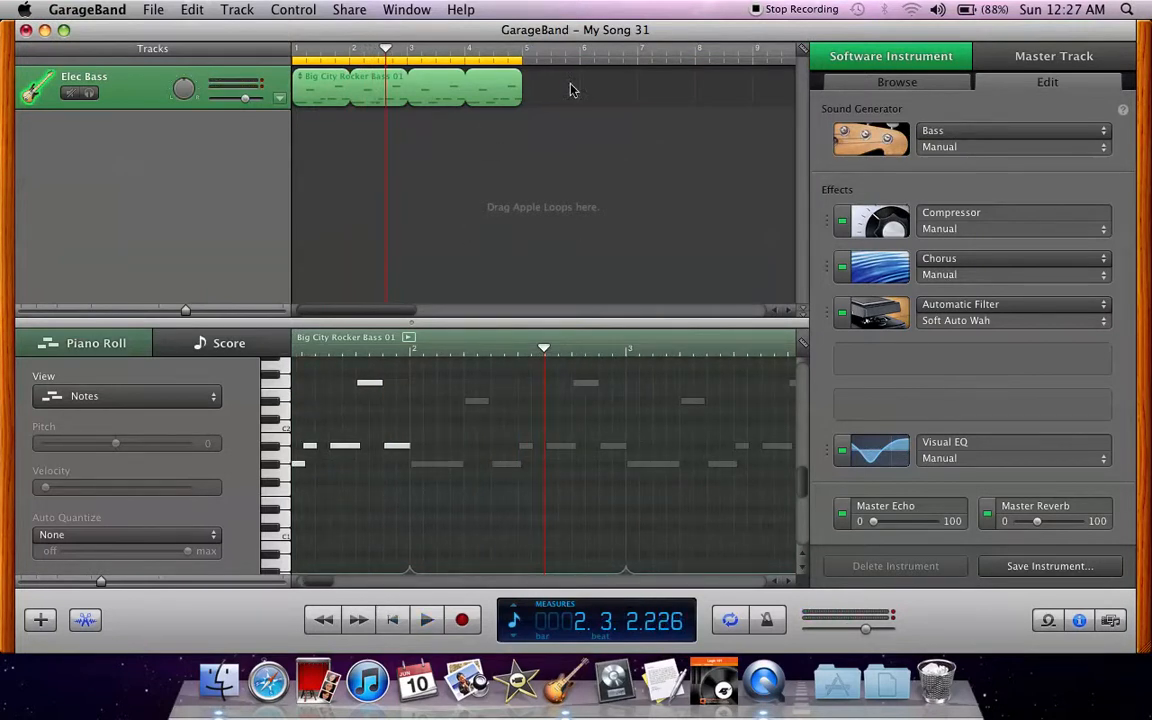
pyautogui.click(393, 624)
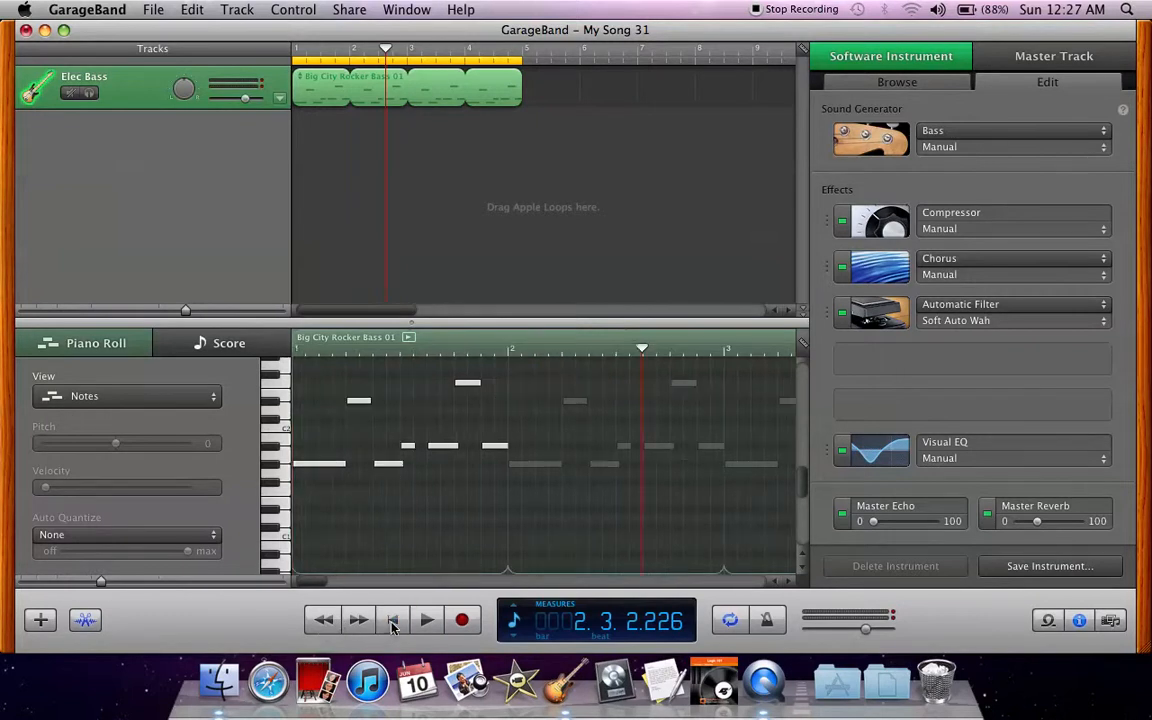